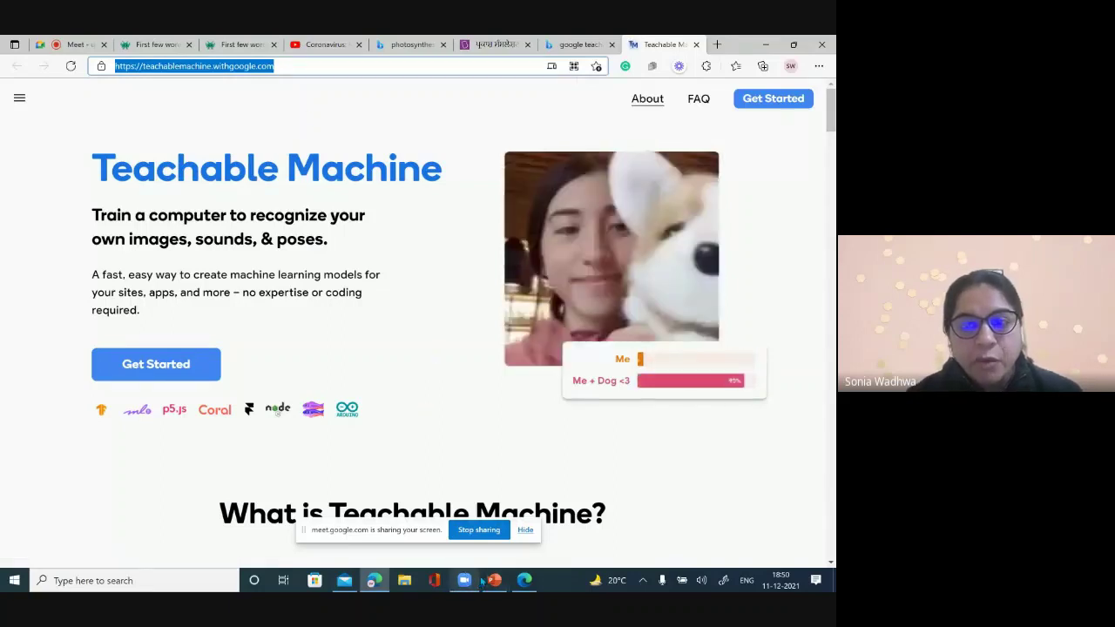
click(75, 44)
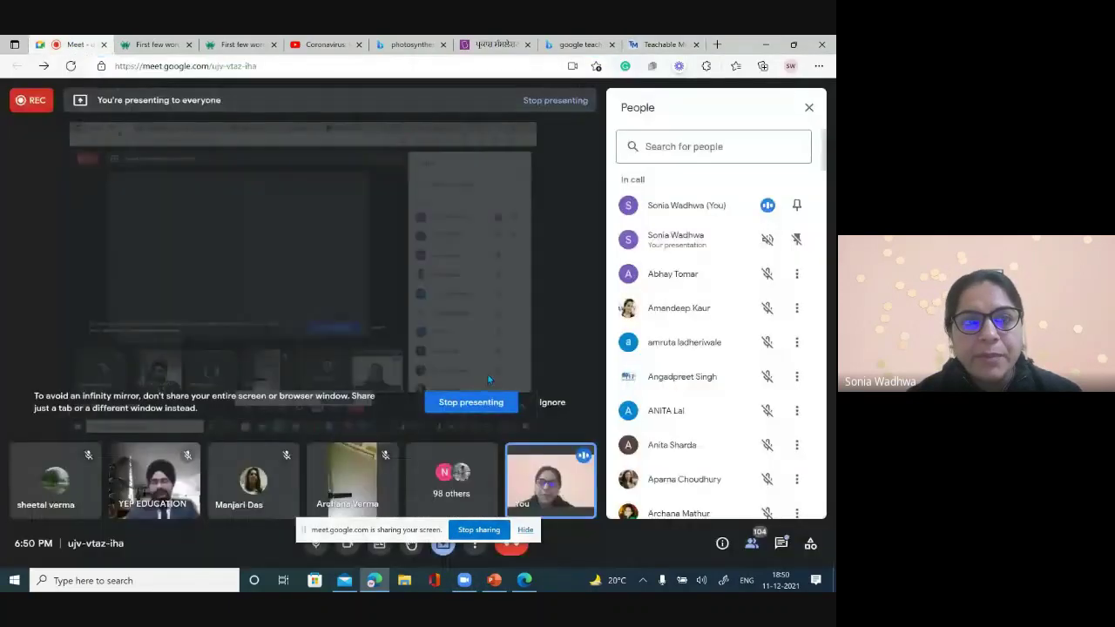
click(782, 544)
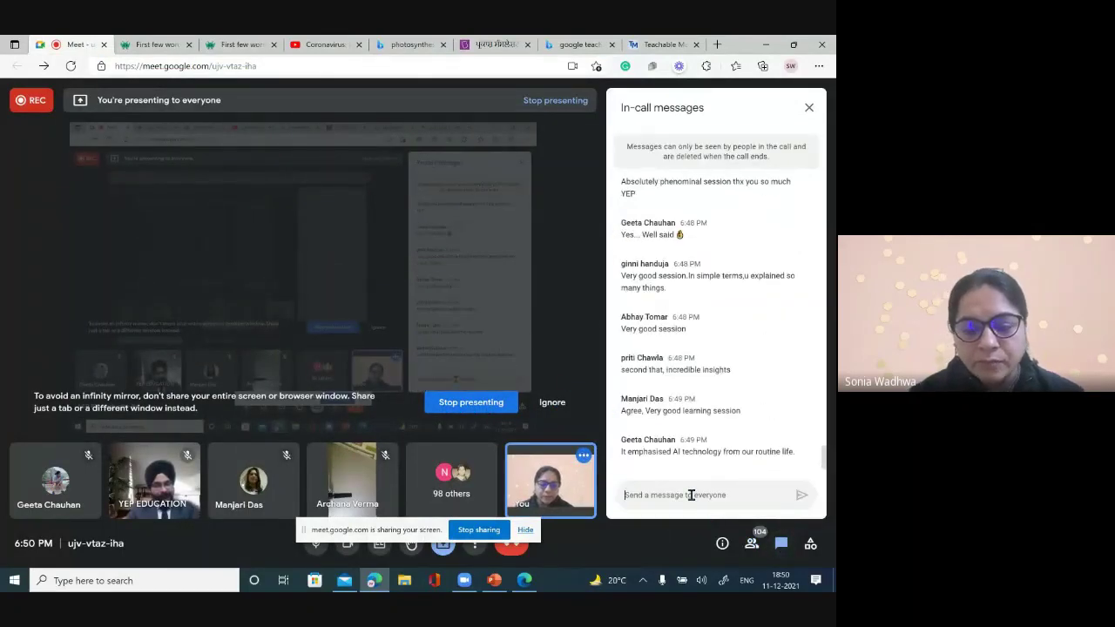
text(https://teachablemachine.withgoogle.com/)
key(Return)
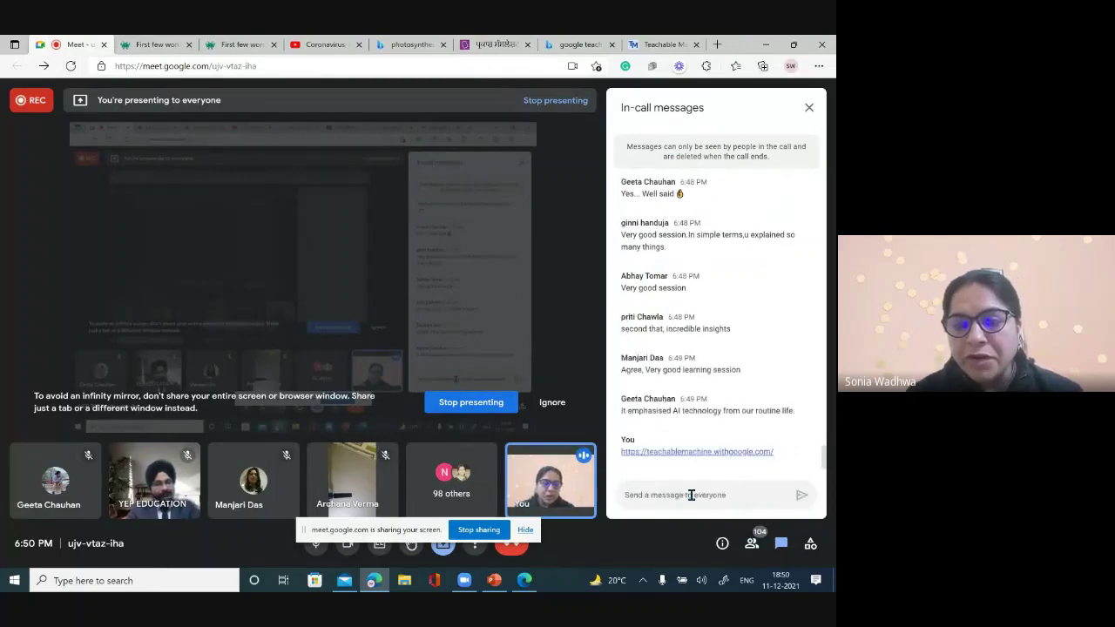
Return to the Teachable Machine site, get started, and create a new Audio Project
key(alt+Tab)
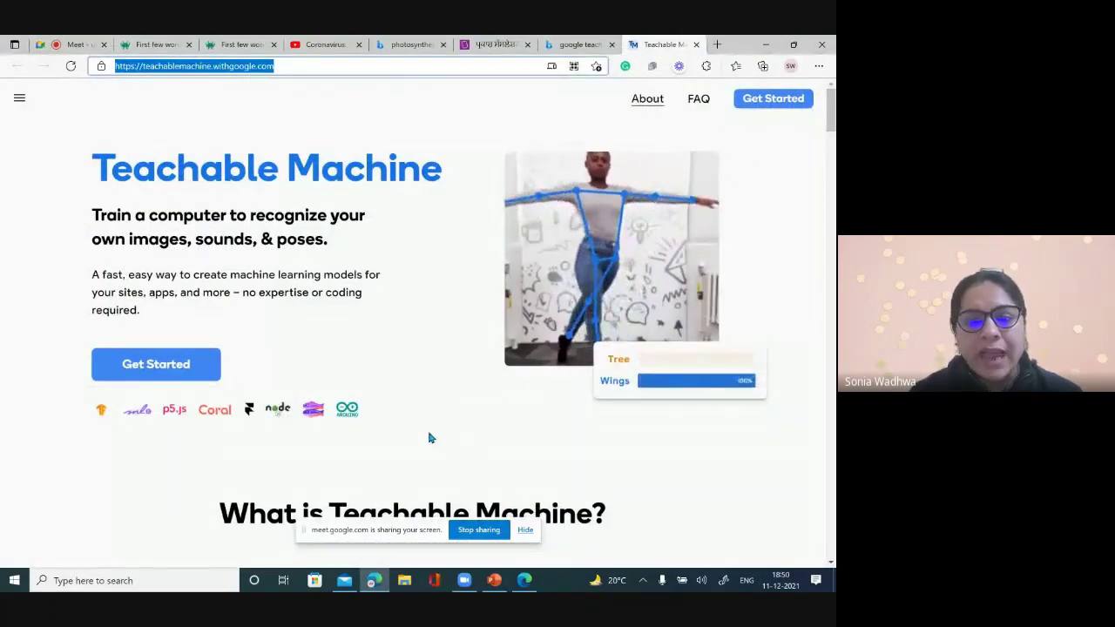
click(175, 368)
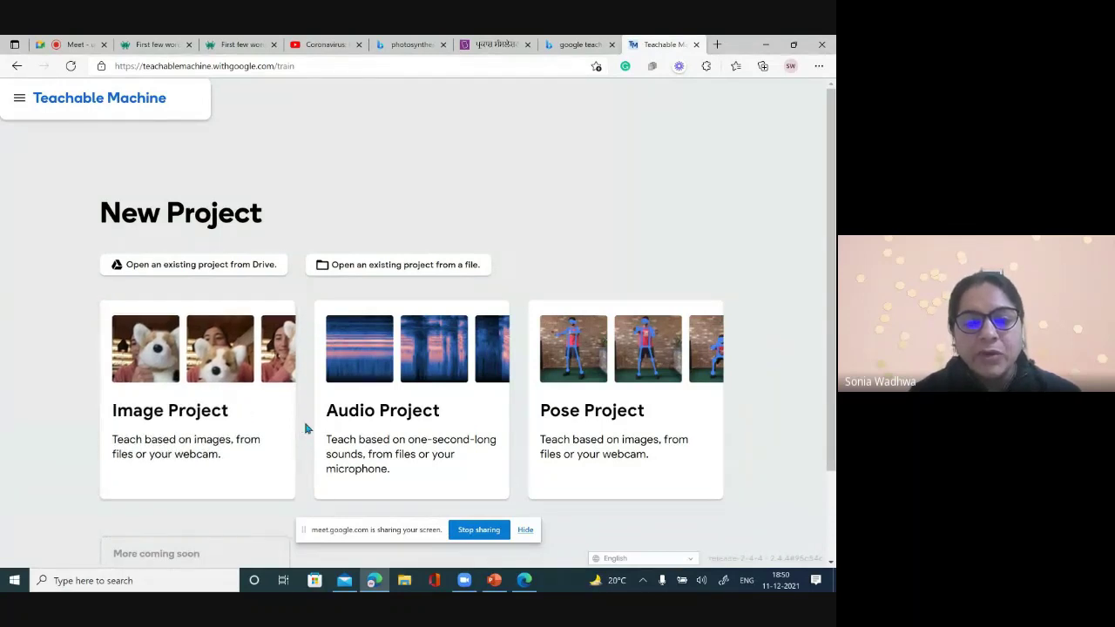
scroll(413, 428, down, 2)
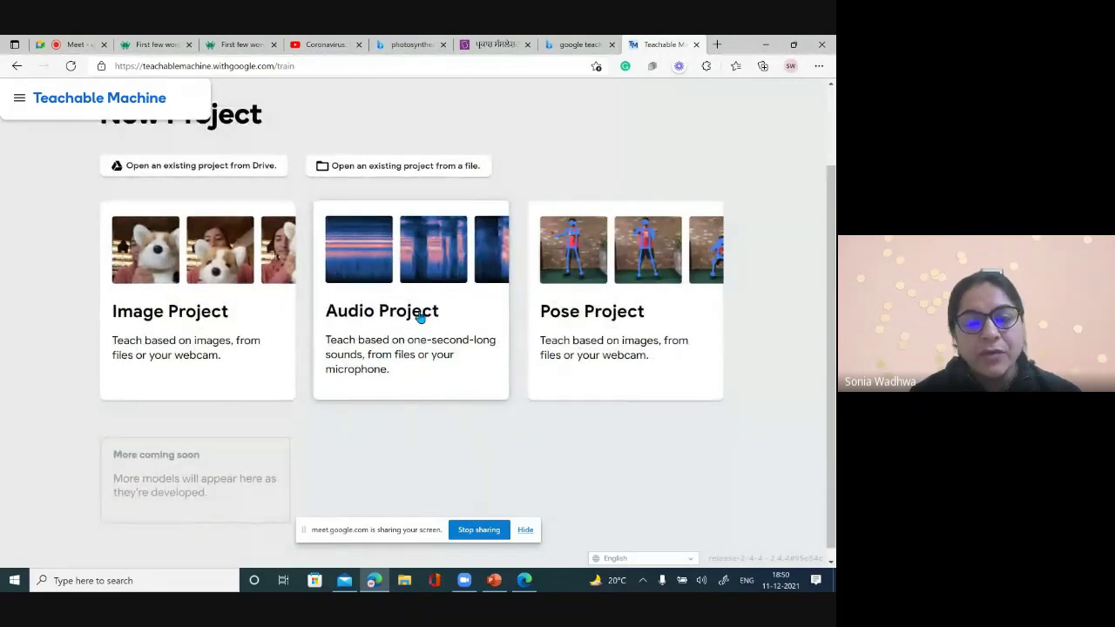
click(421, 319)
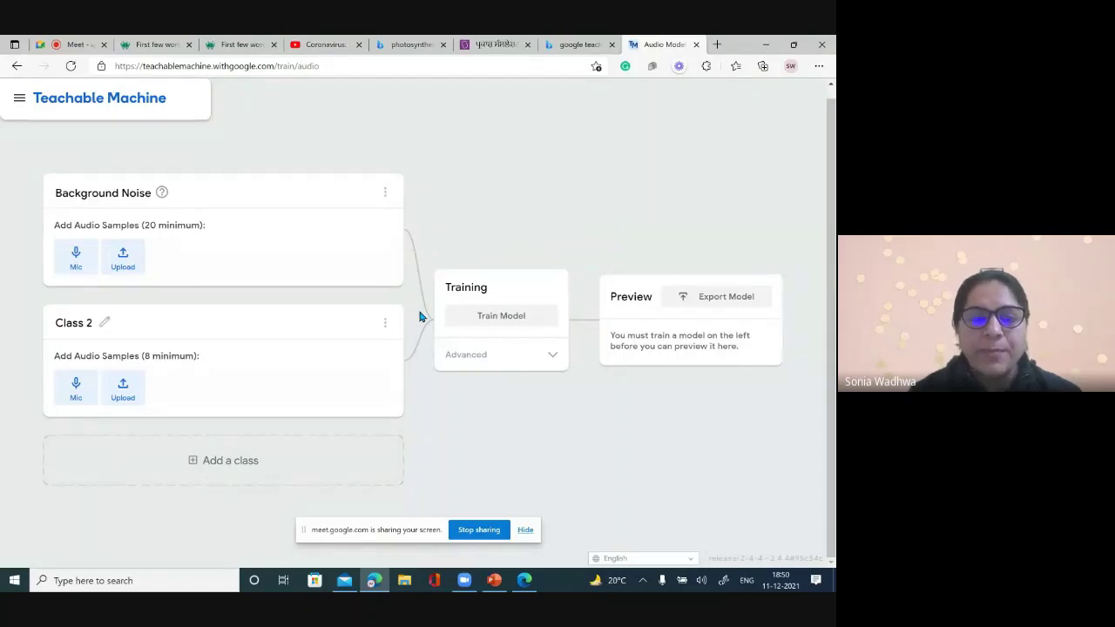
Record 20 seconds of microphone audio for the Background Noise class and extract the samples
click(86, 260)
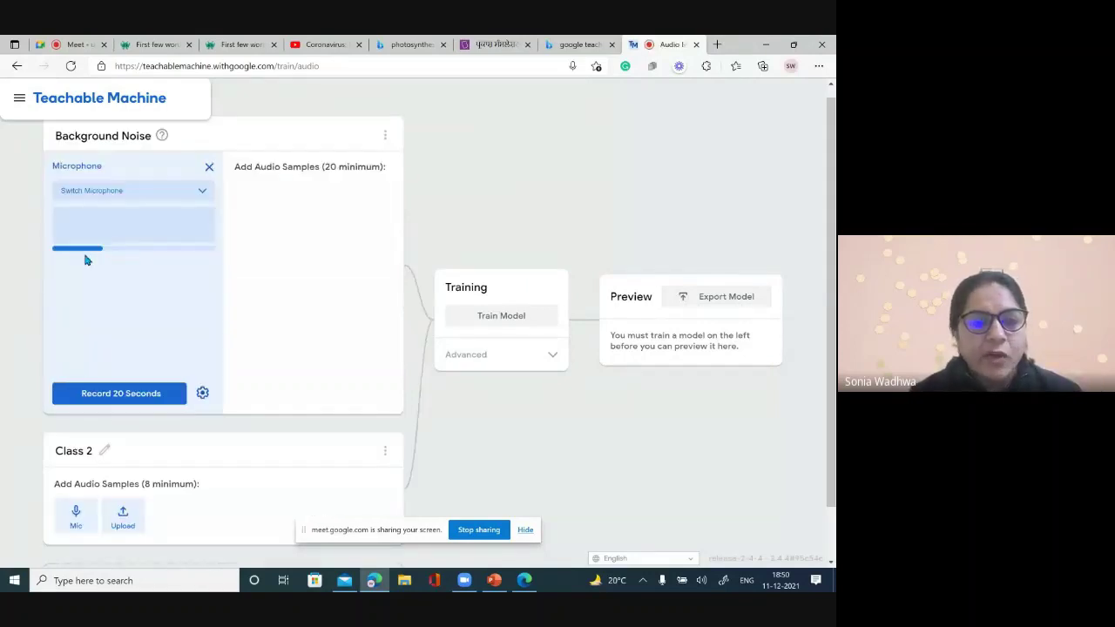
click(109, 398)
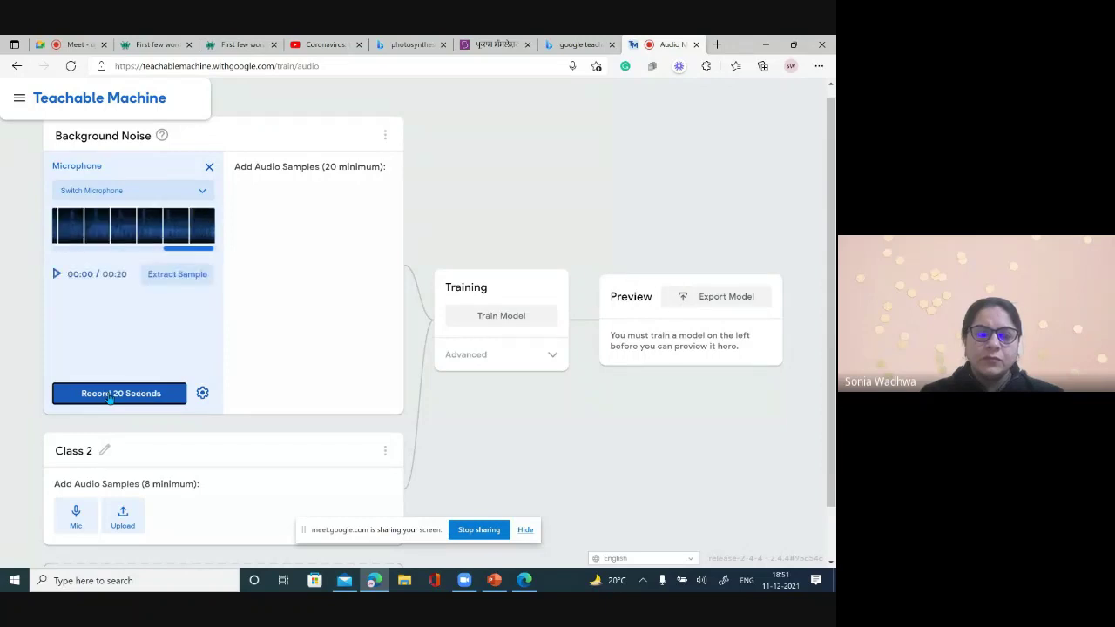
click(178, 277)
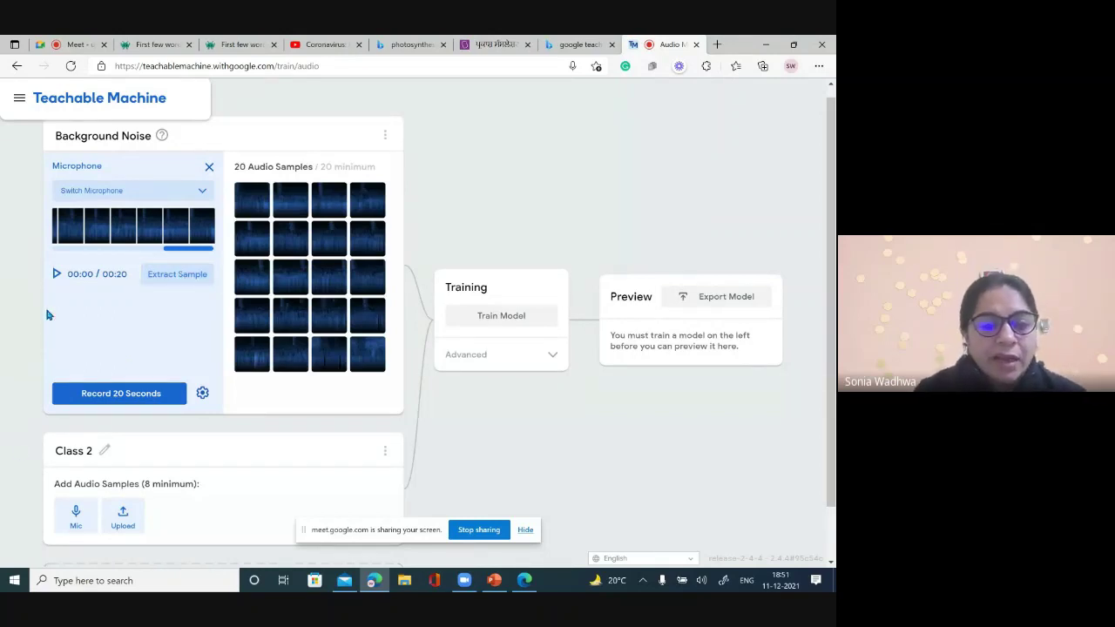
Rename Class 2 as Clap
click(67, 454)
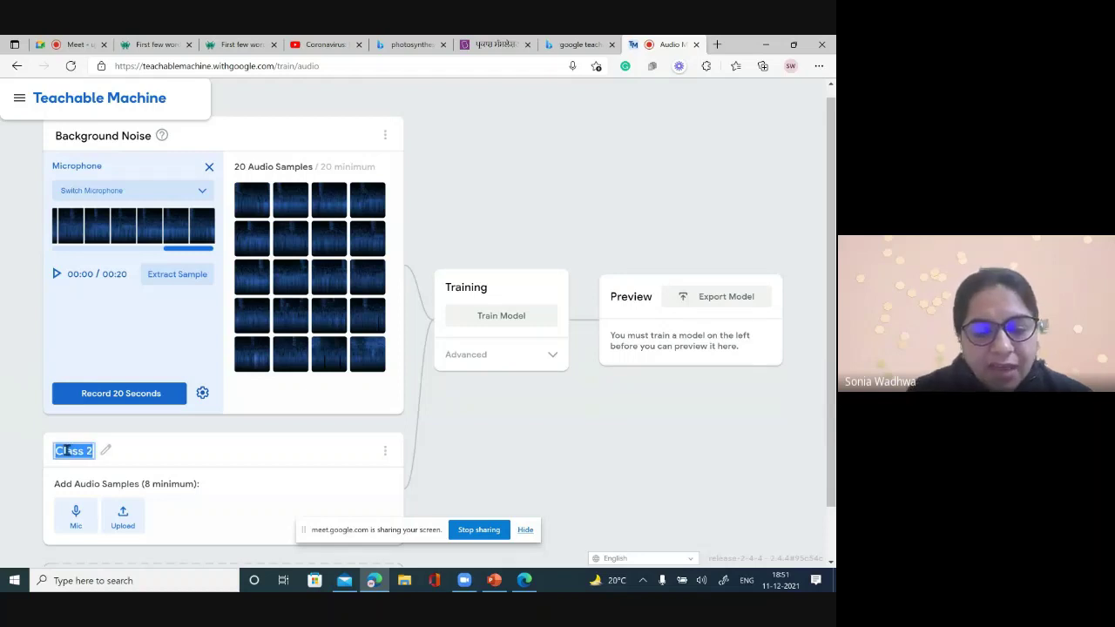
text(Clap)
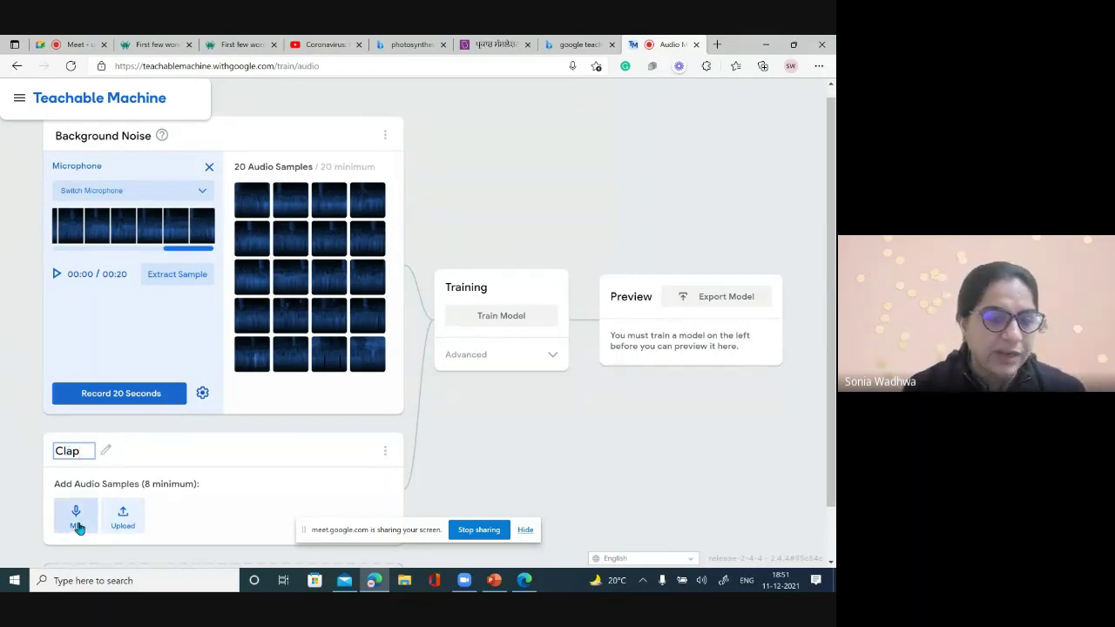
click(215, 480)
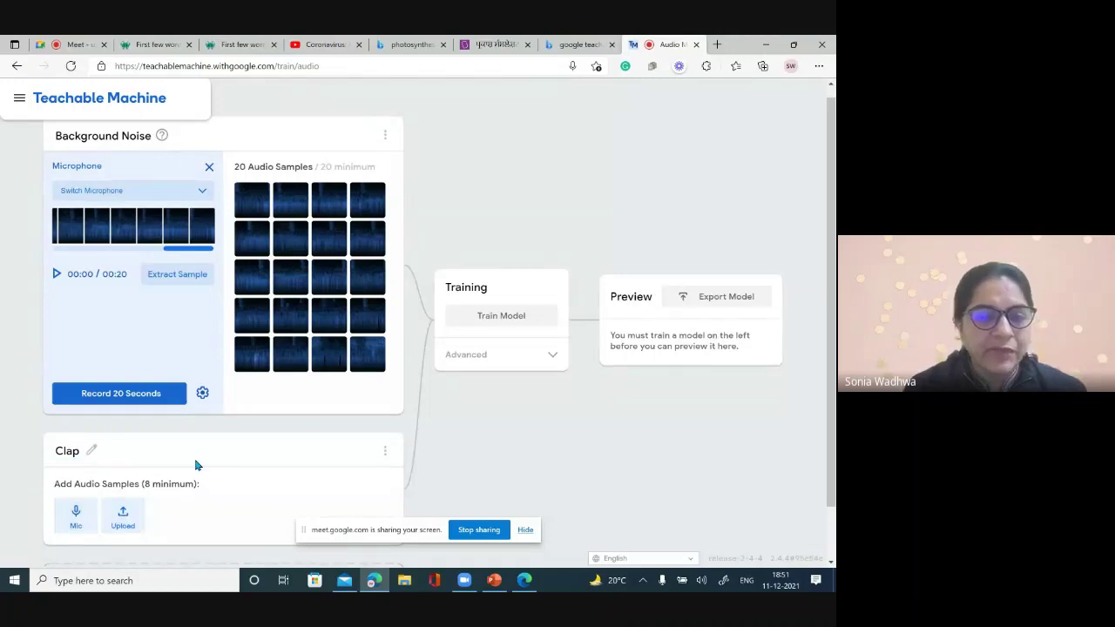
Record five 2-second microphone clips of clapping for the Clap class, extracting the samples after each recording
scroll(196, 466, down, 2)
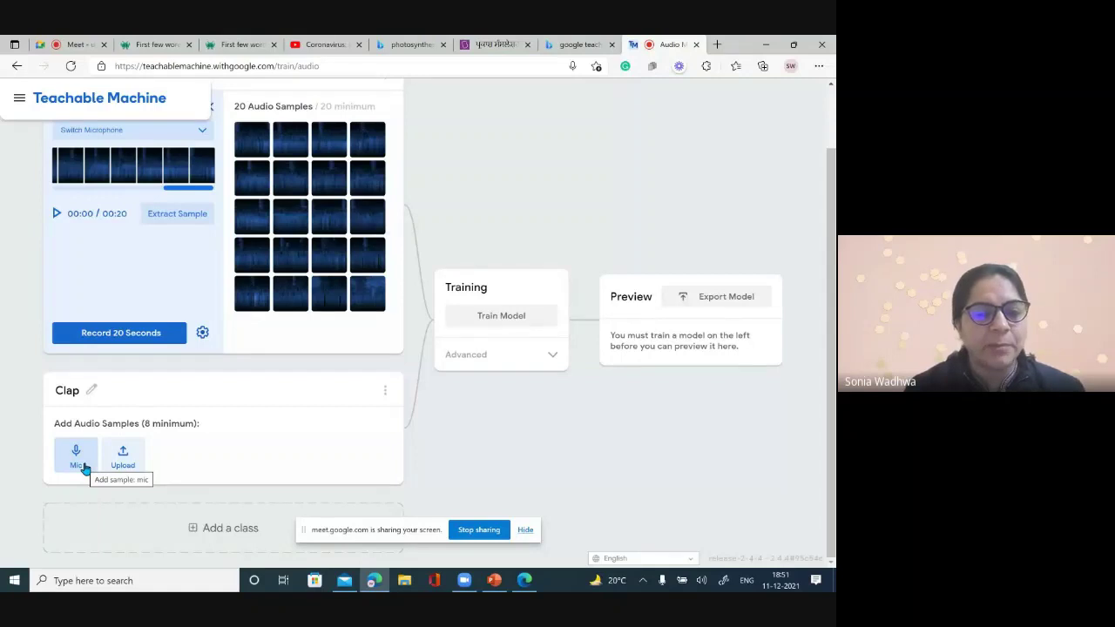
click(77, 454)
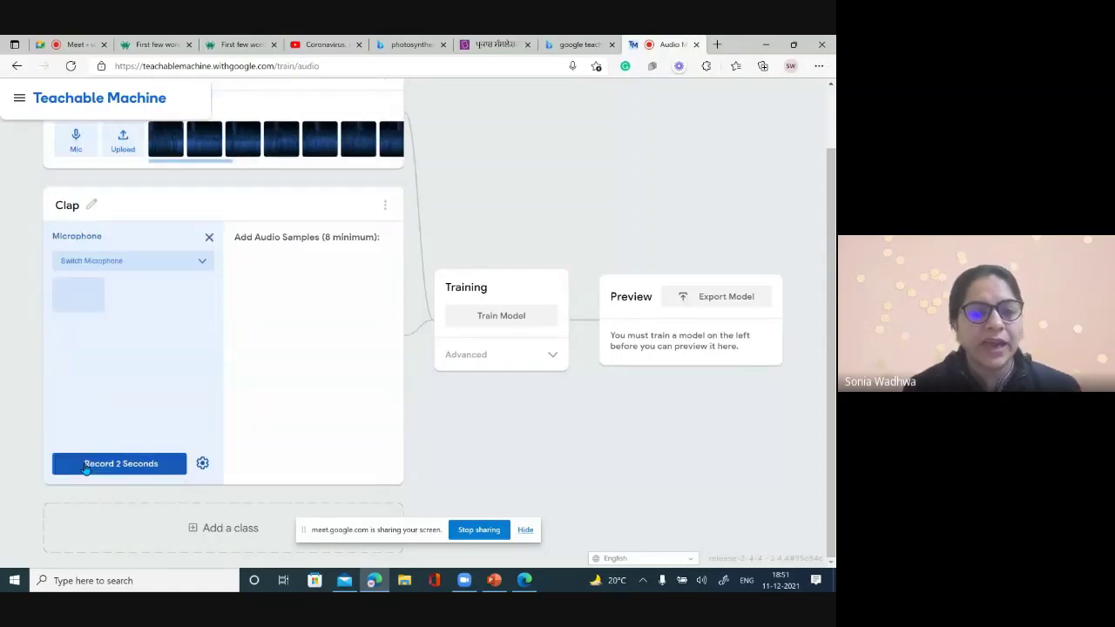
click(85, 468)
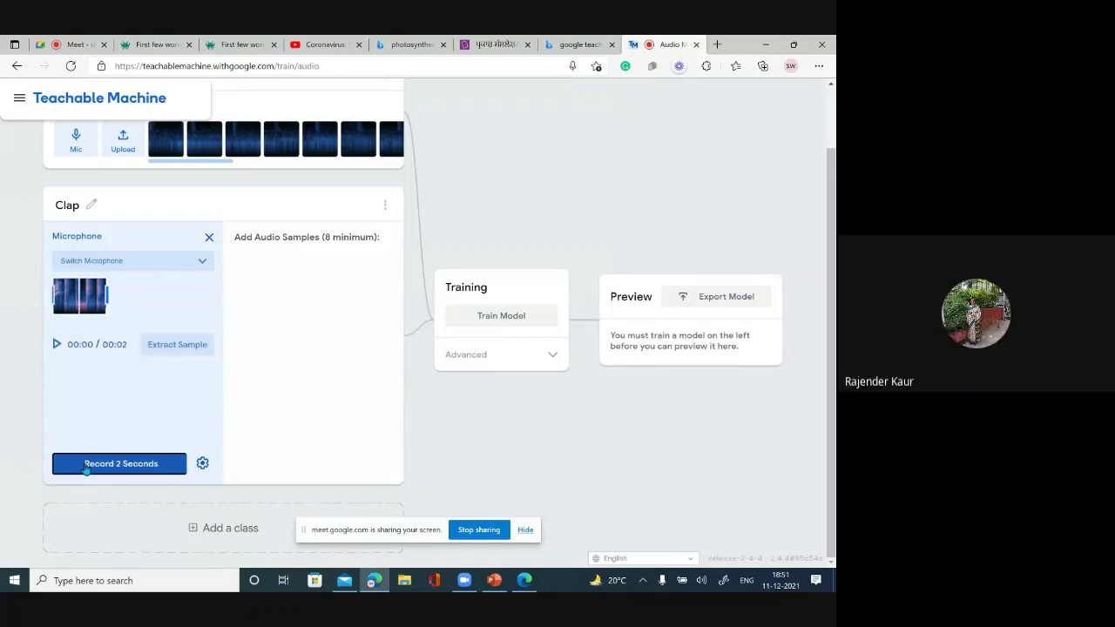
click(168, 353)
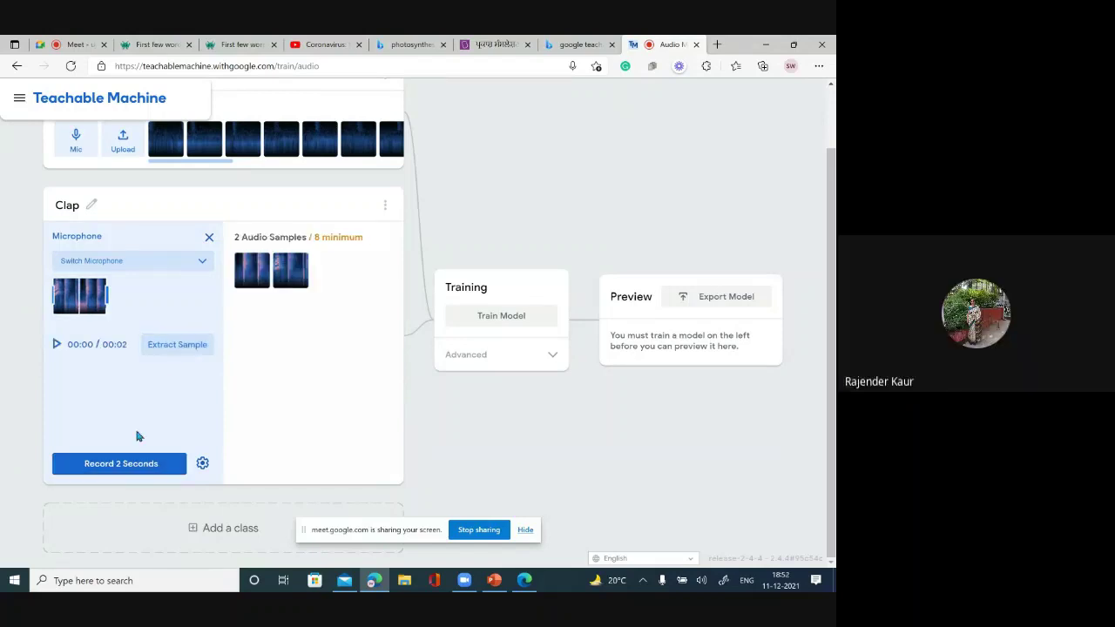
click(118, 468)
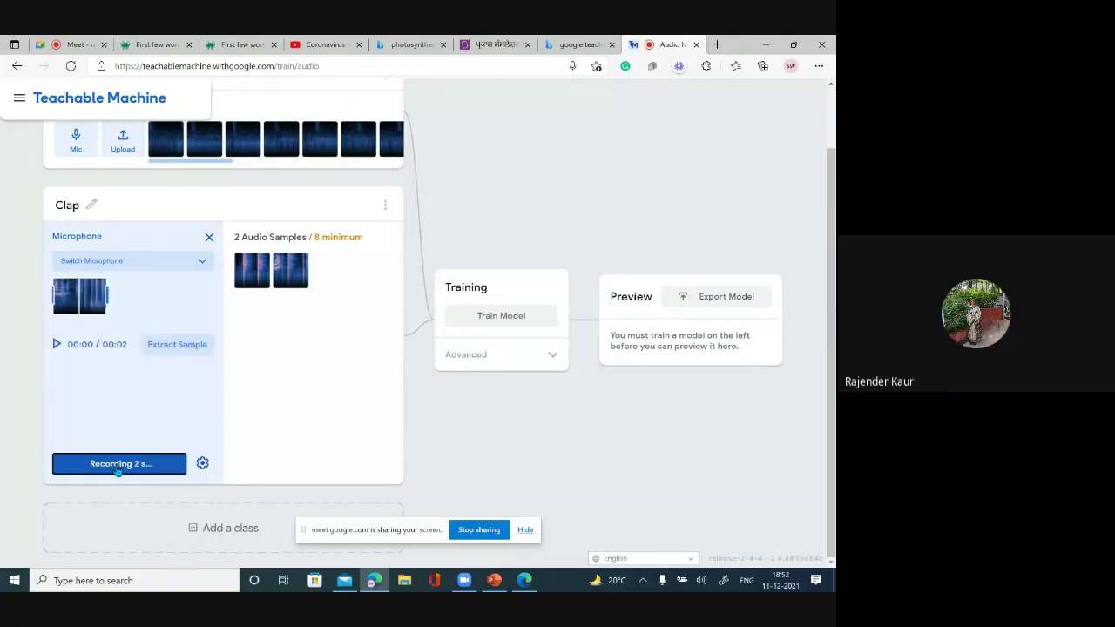
click(165, 346)
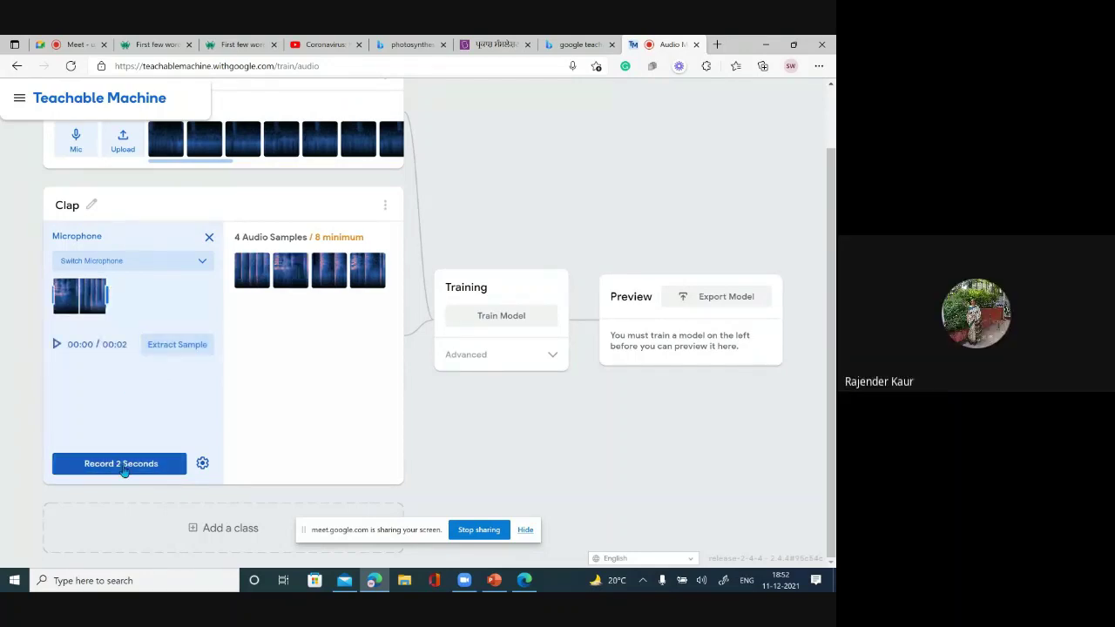
click(122, 467)
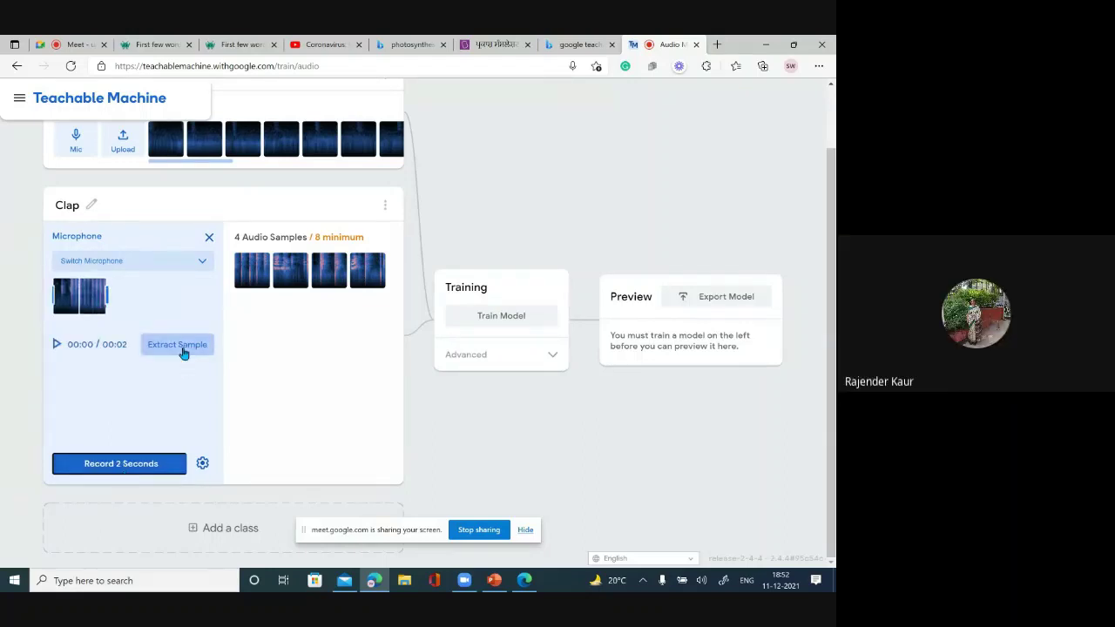
click(181, 351)
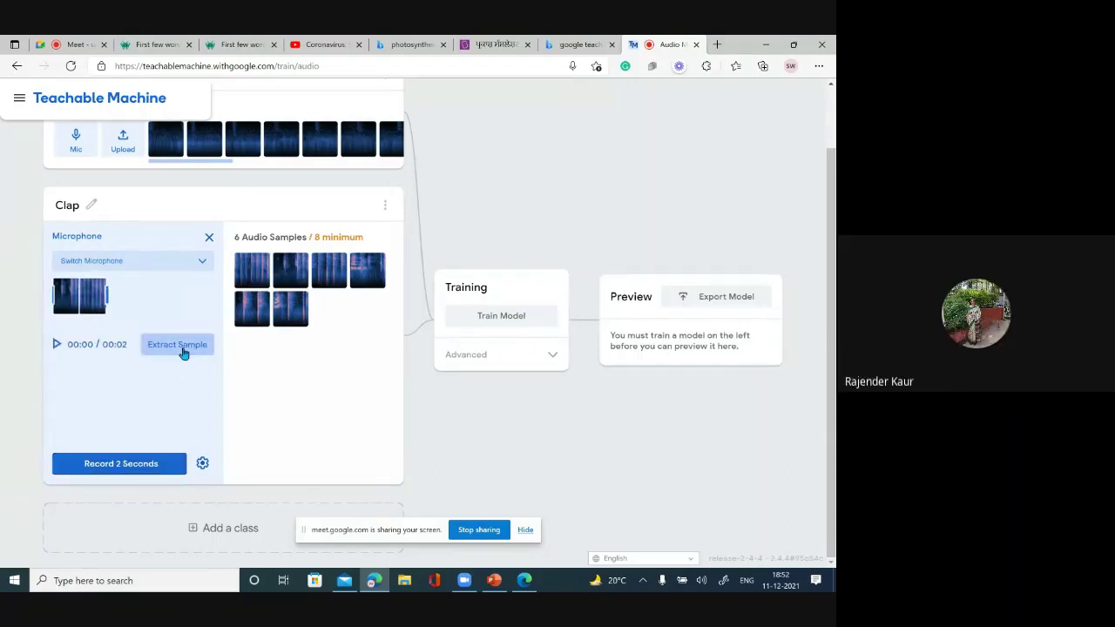
click(121, 465)
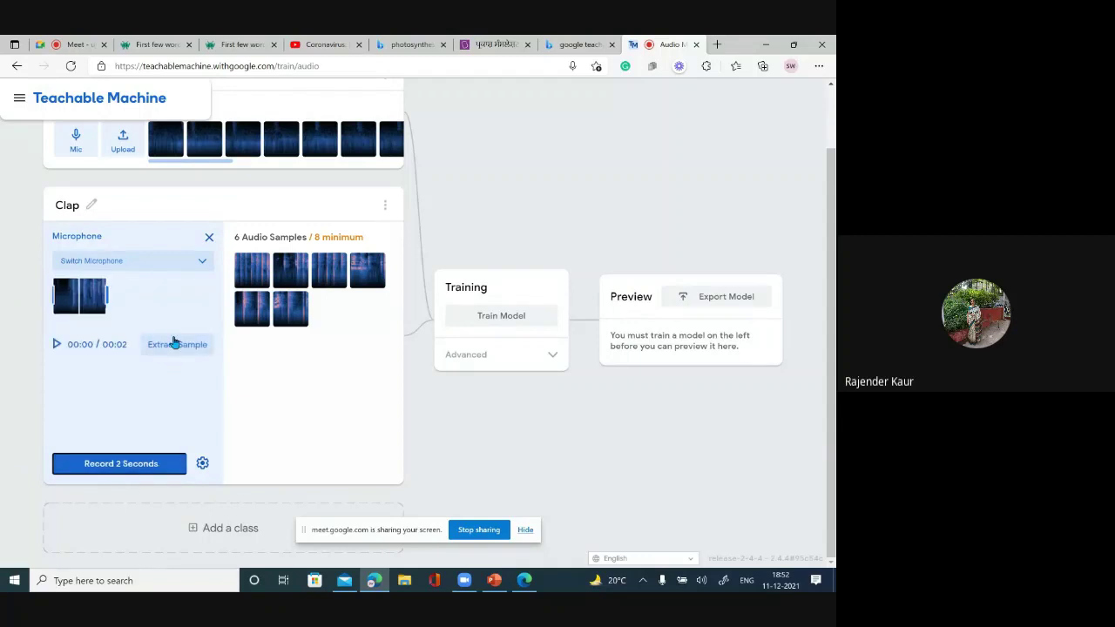
click(175, 343)
click(137, 465)
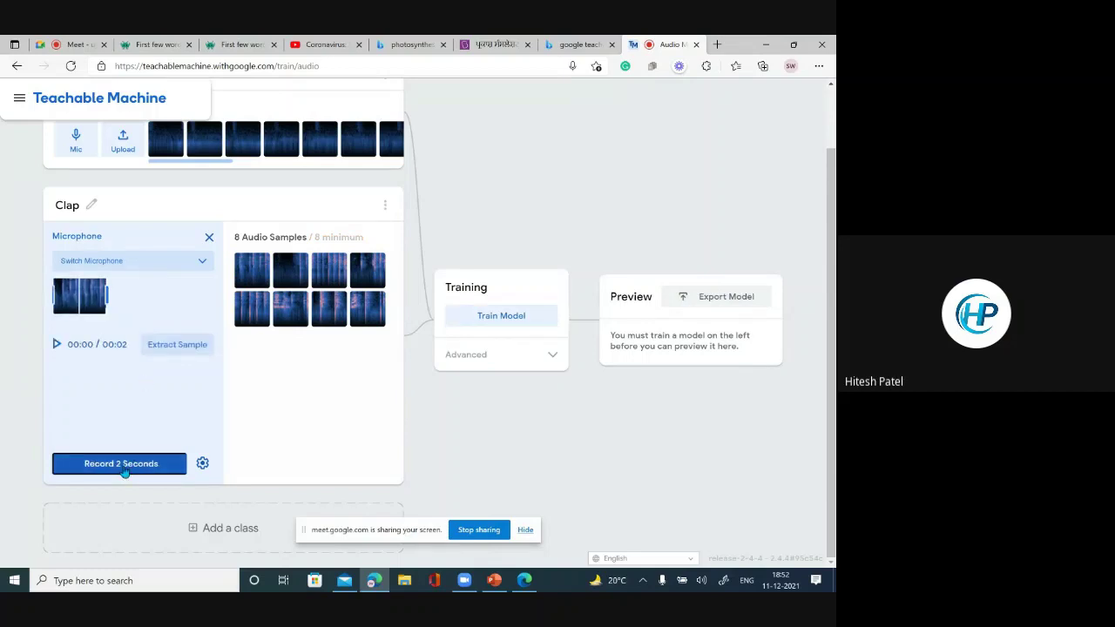
click(177, 345)
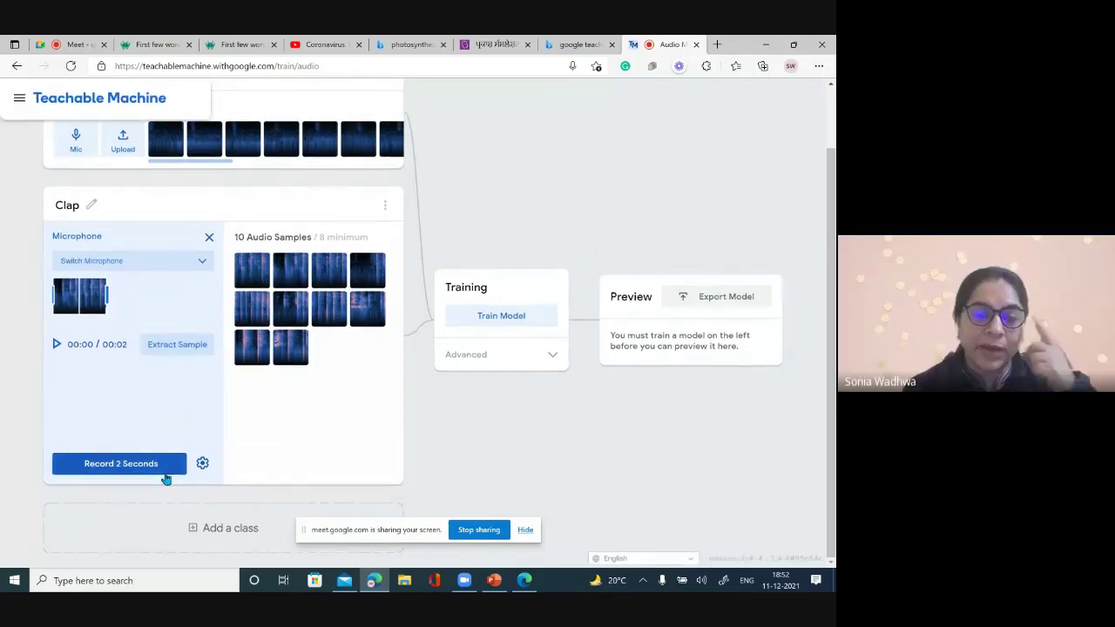
Add a third class to the audio project and name it Laugh
click(199, 537)
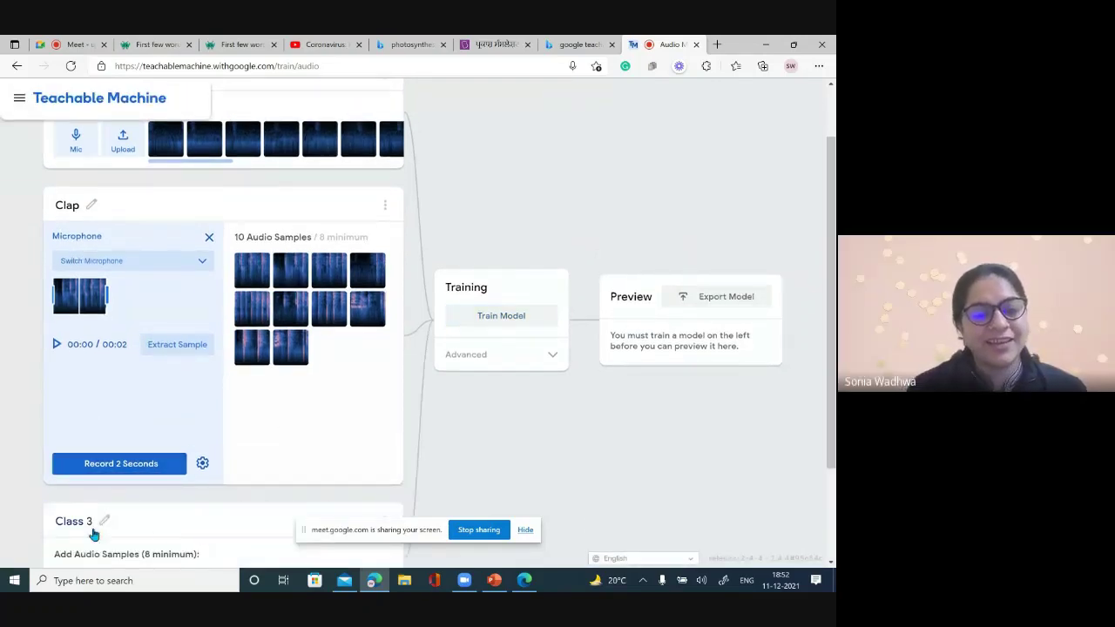
click(87, 526)
text(Laugh)
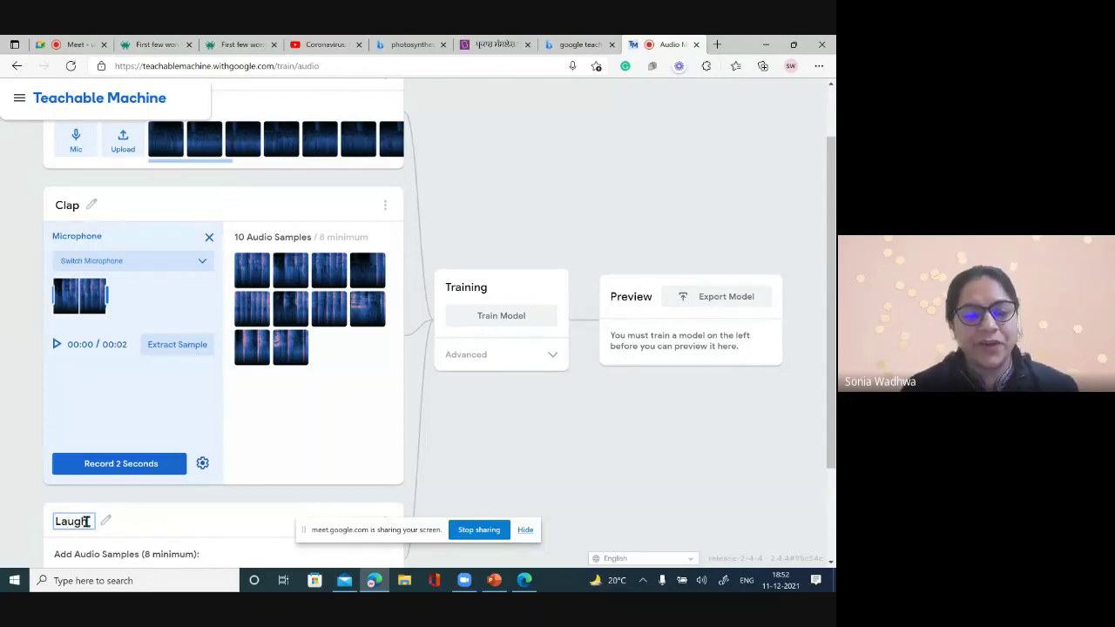
Record five 2-second microphone clips of laughter for the Laugh class, extracting the samples from each recording
scroll(215, 529, down, 2)
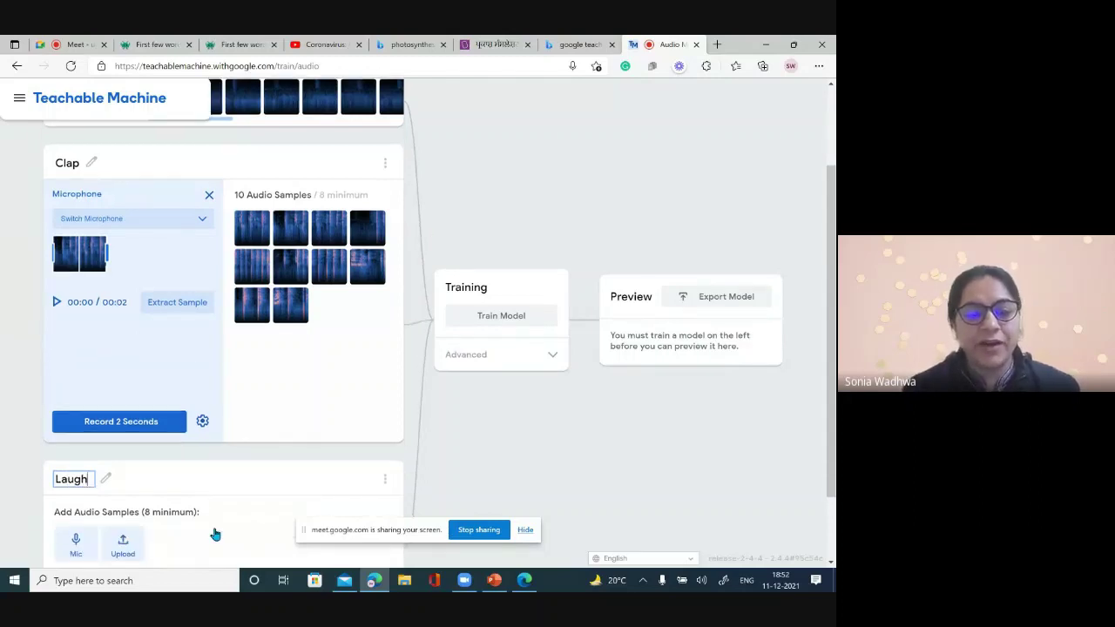
click(76, 466)
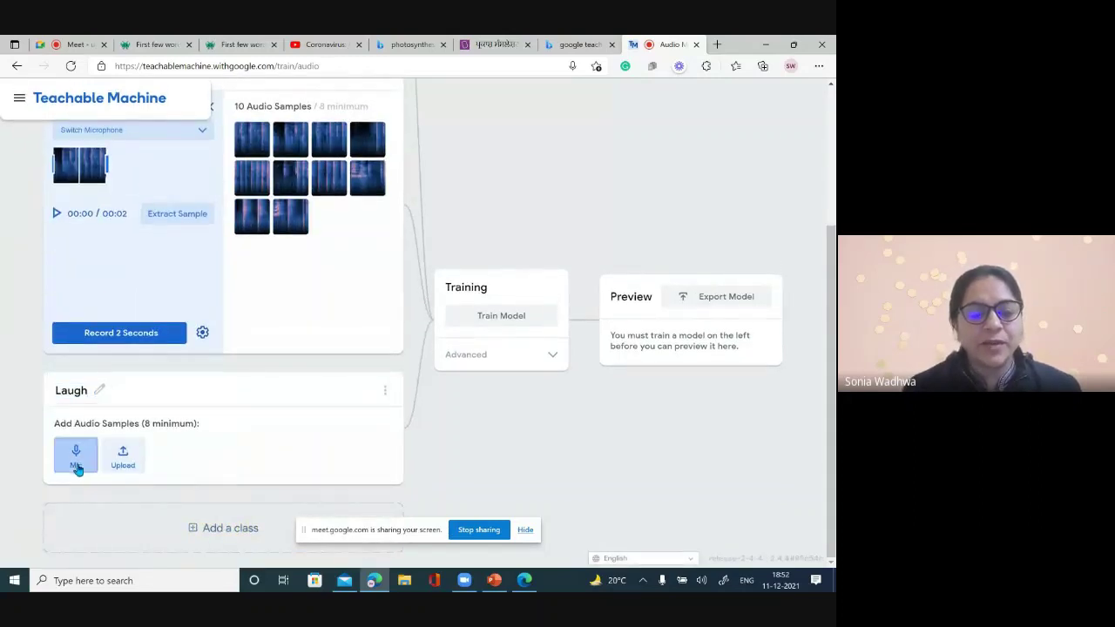
click(122, 465)
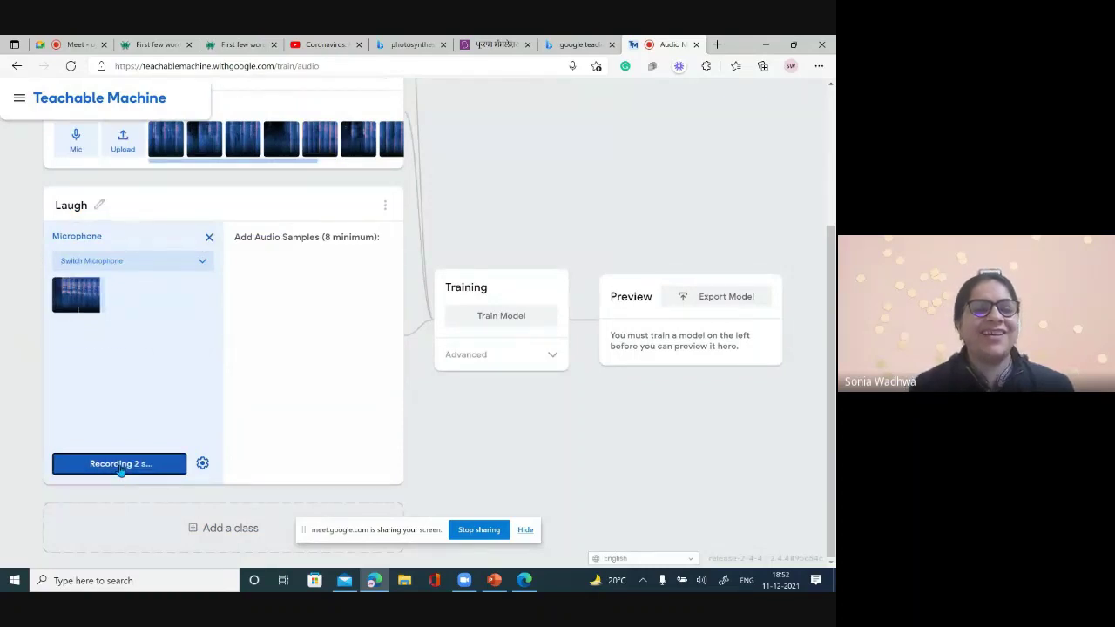
click(121, 466)
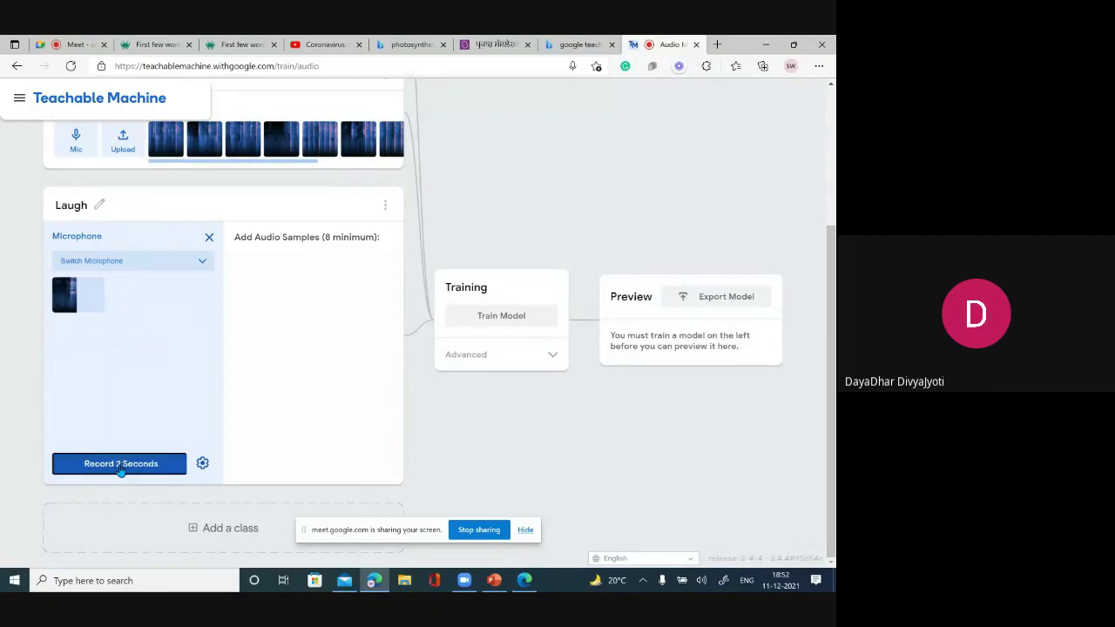
click(121, 465)
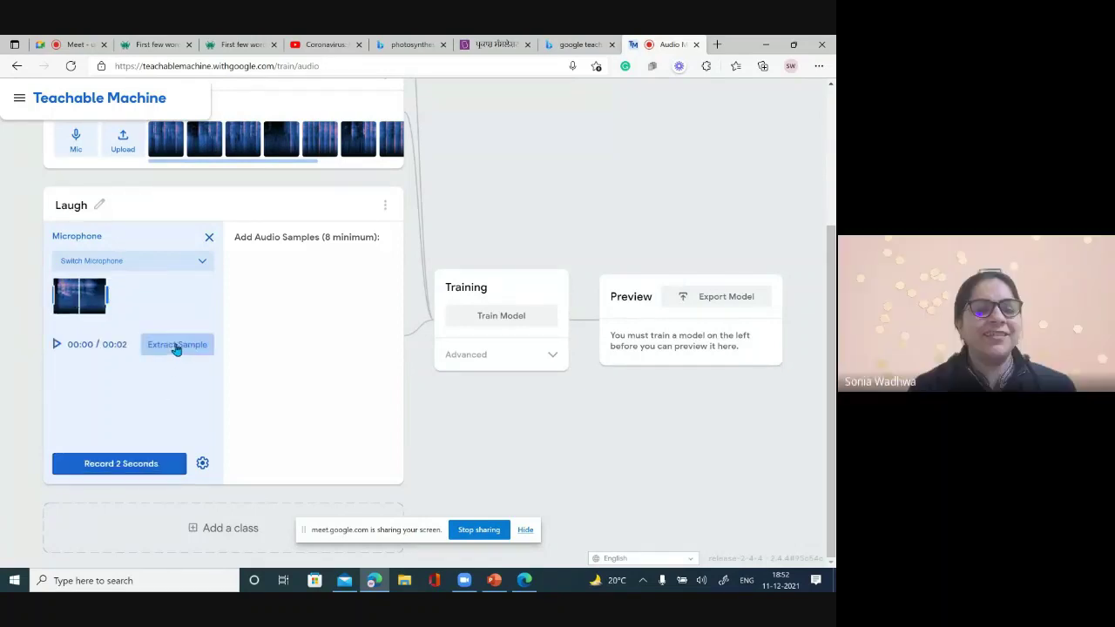
click(176, 347)
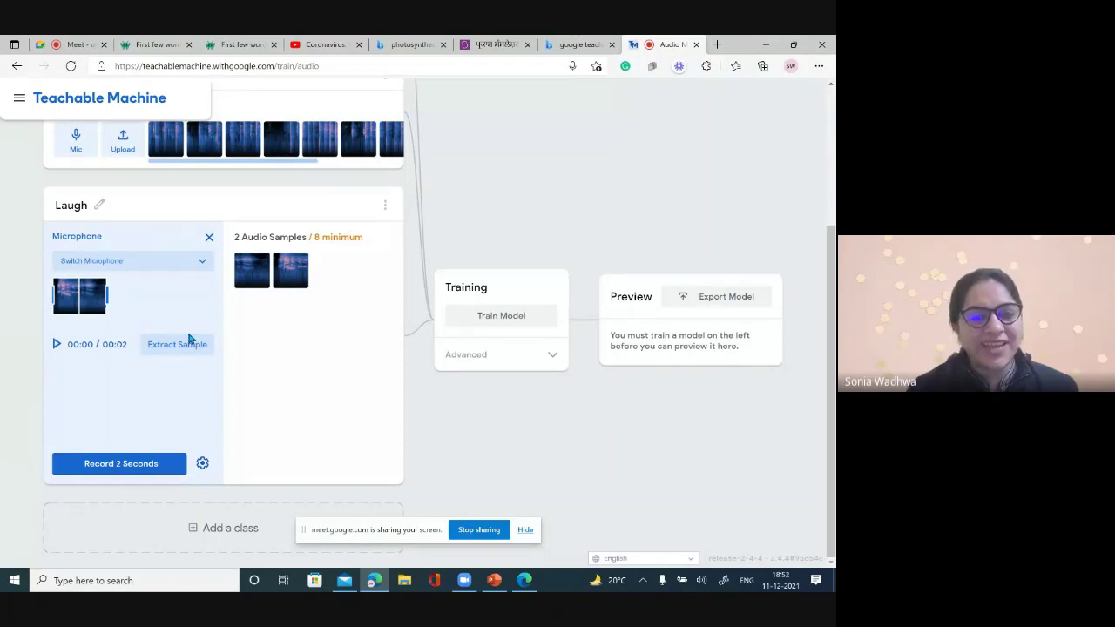
click(117, 466)
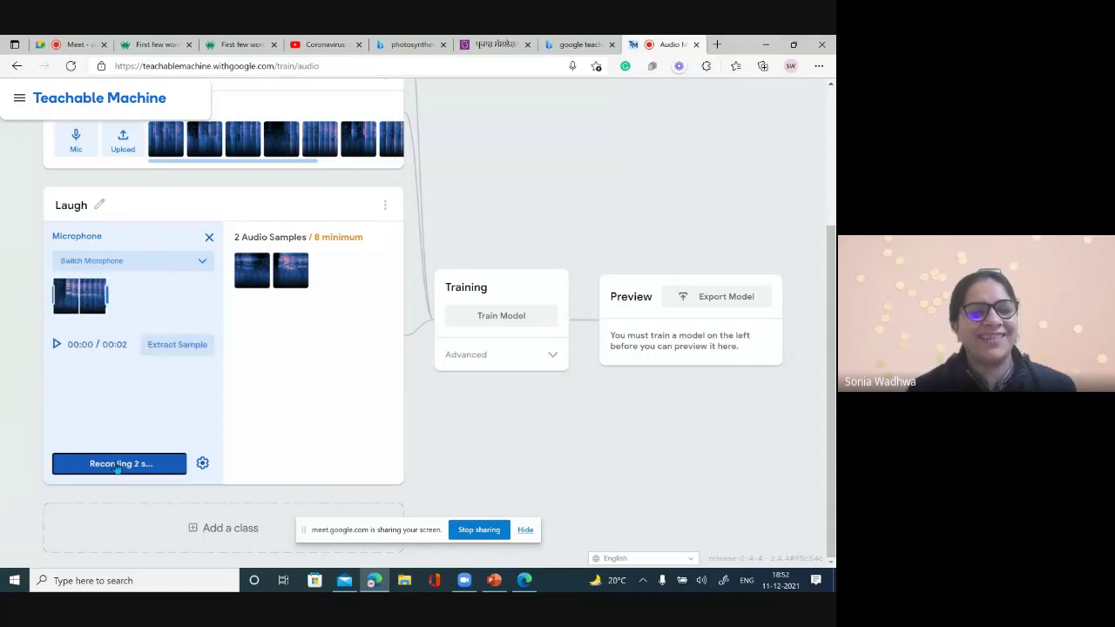
click(173, 346)
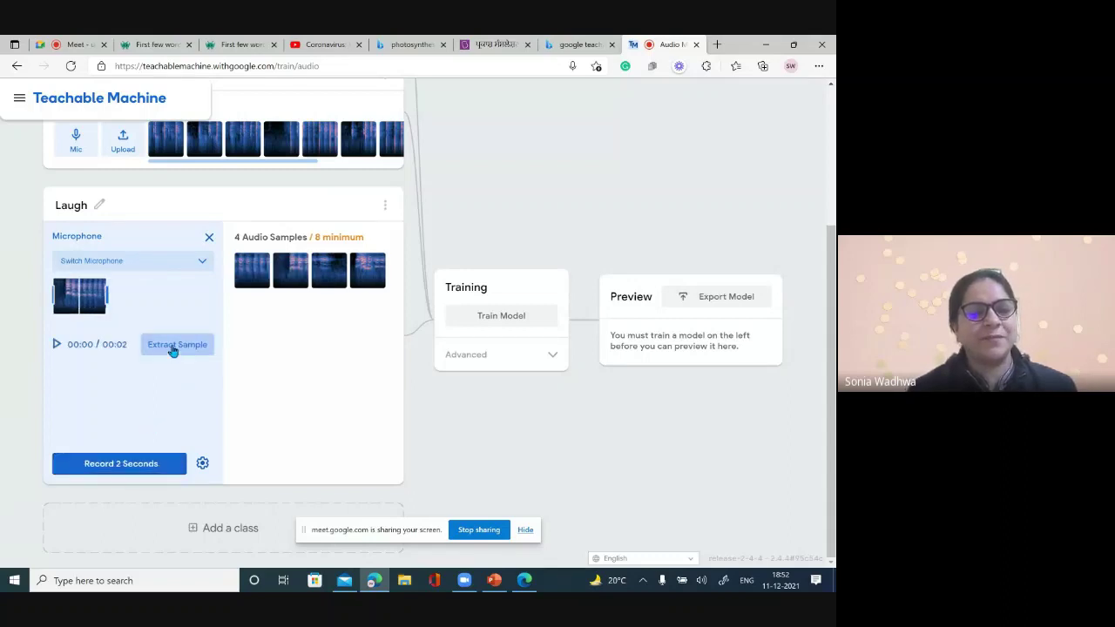
click(125, 465)
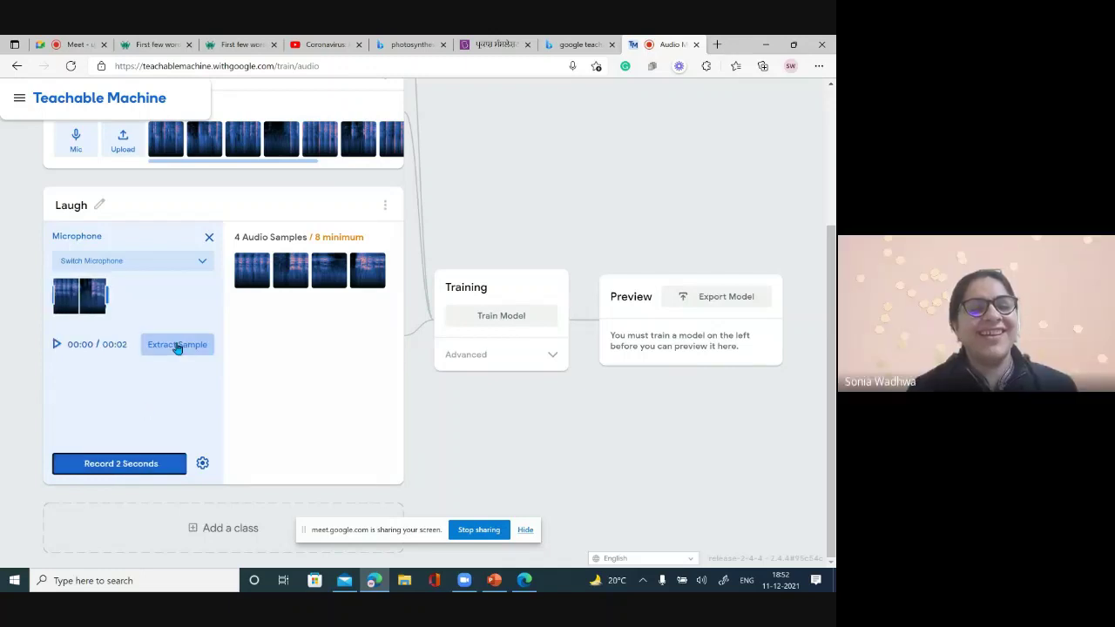
click(177, 345)
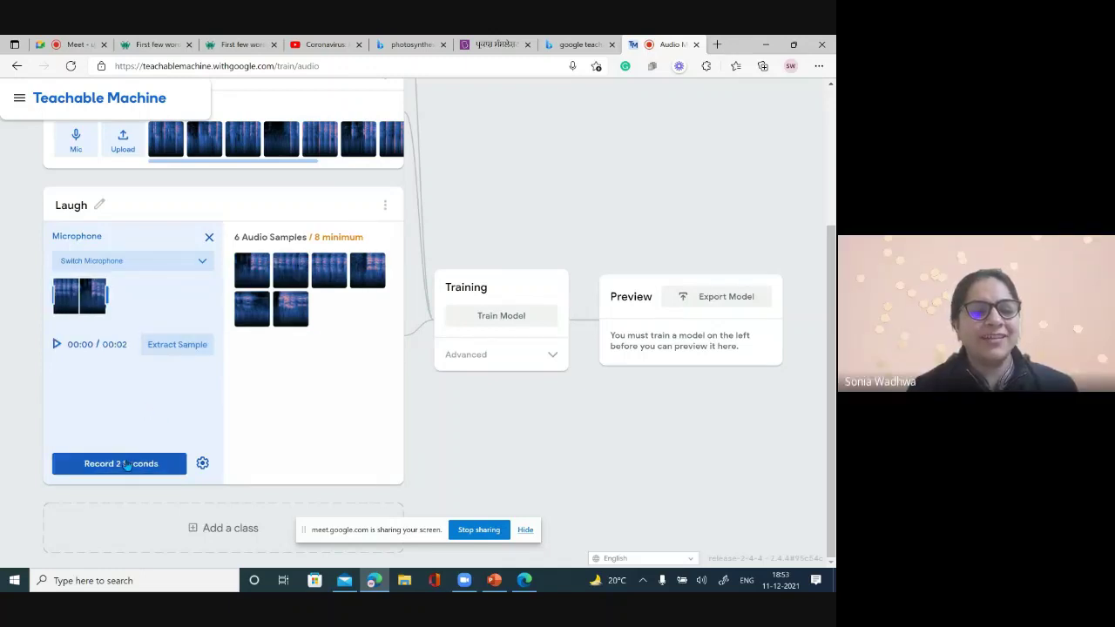
click(171, 344)
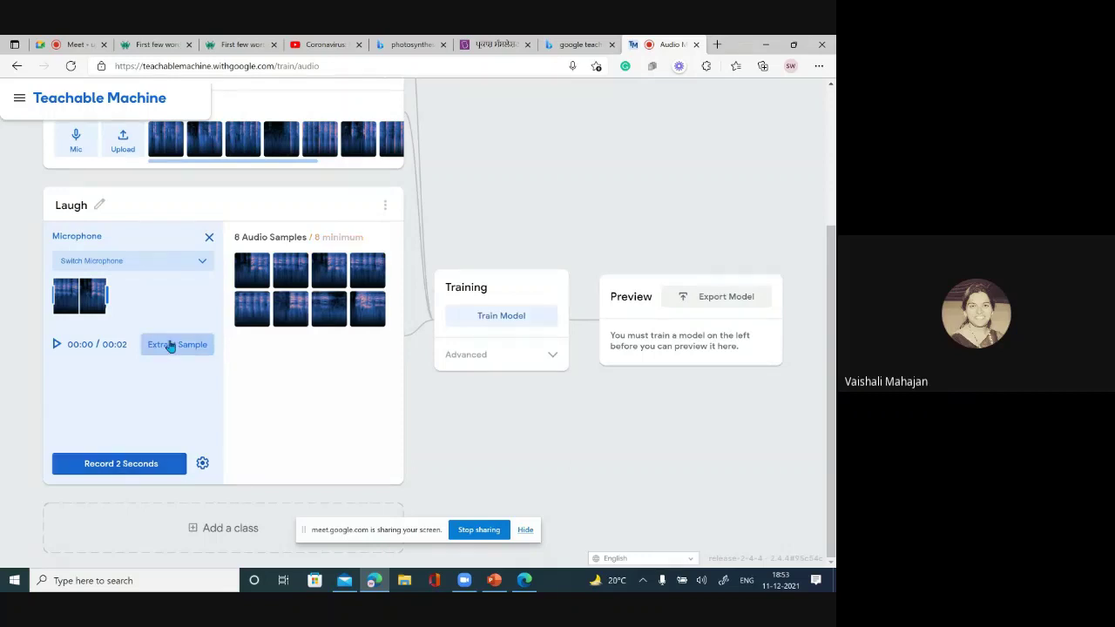
click(138, 468)
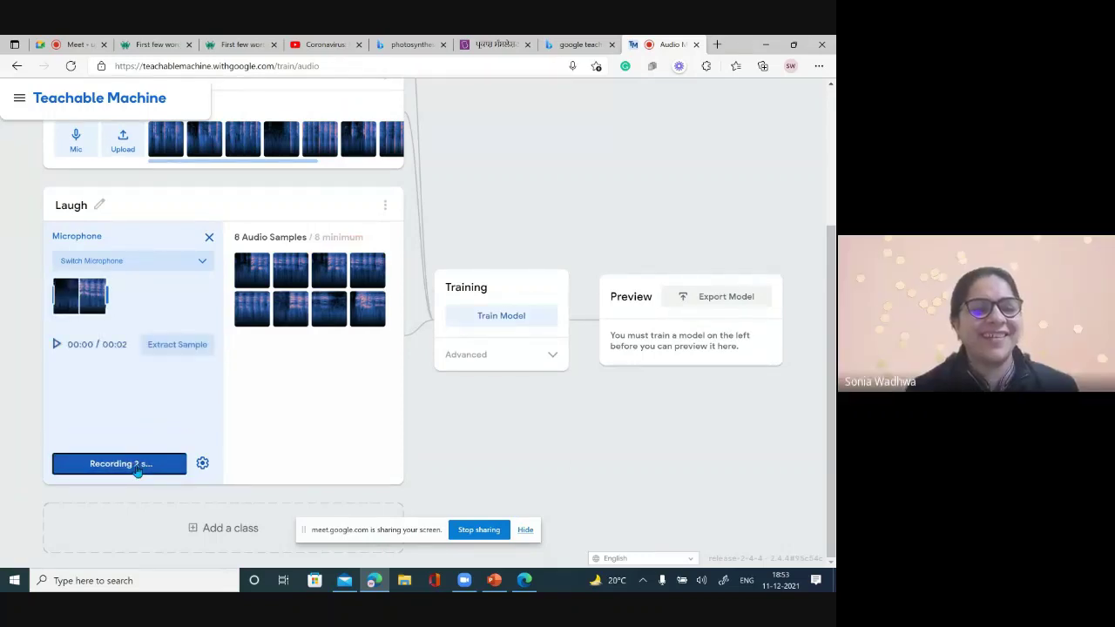
click(165, 346)
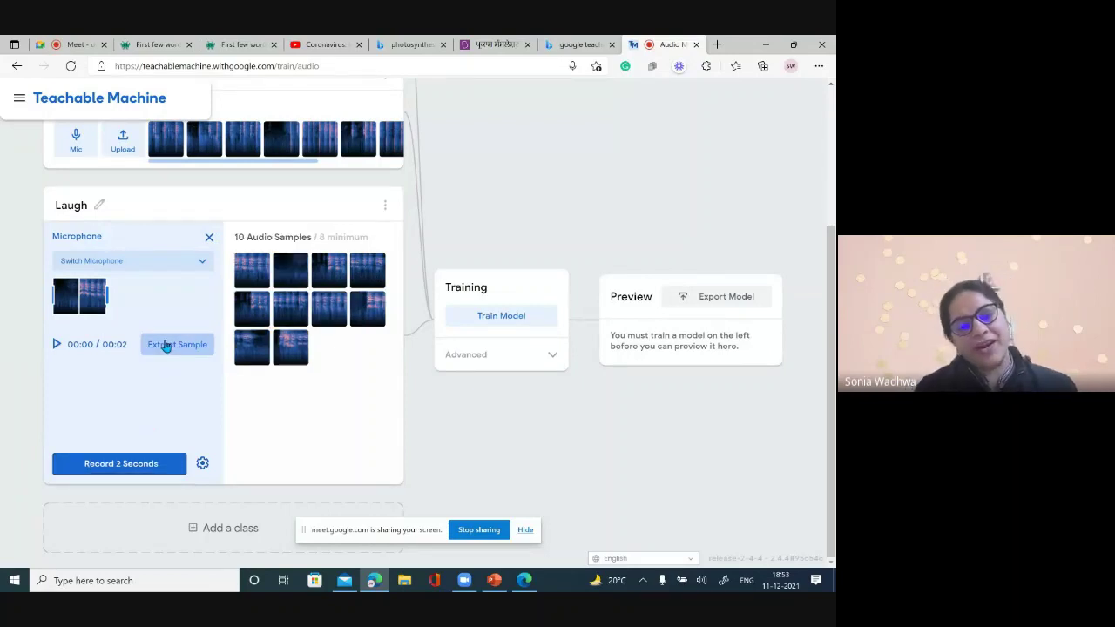
scroll(208, 342, up, 2)
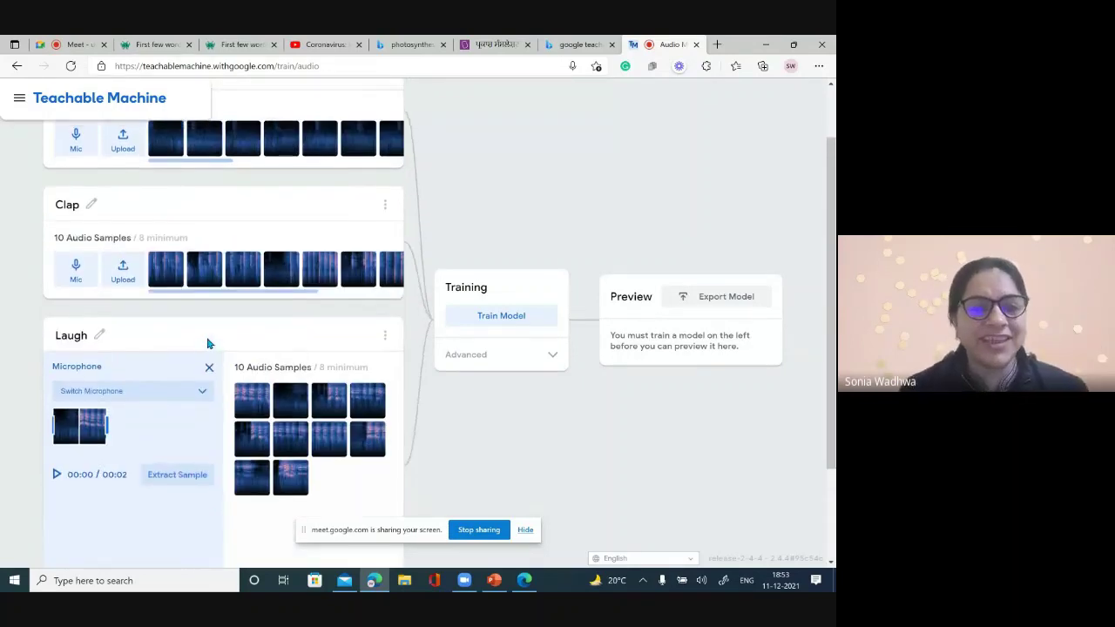
scroll(208, 343, down, 2)
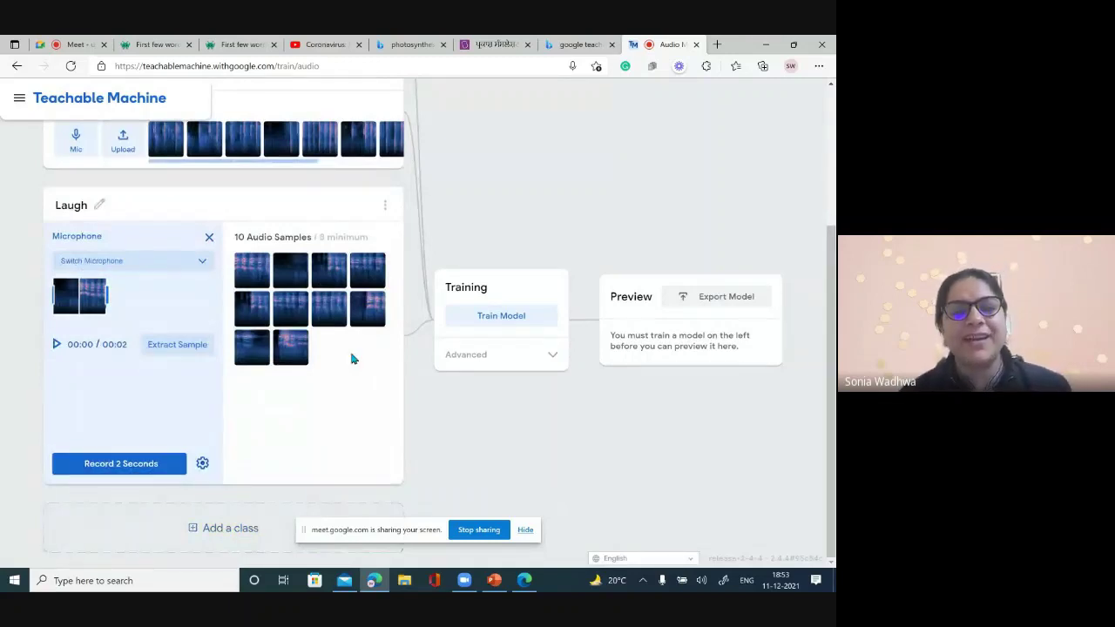
scroll(352, 254, up, 4)
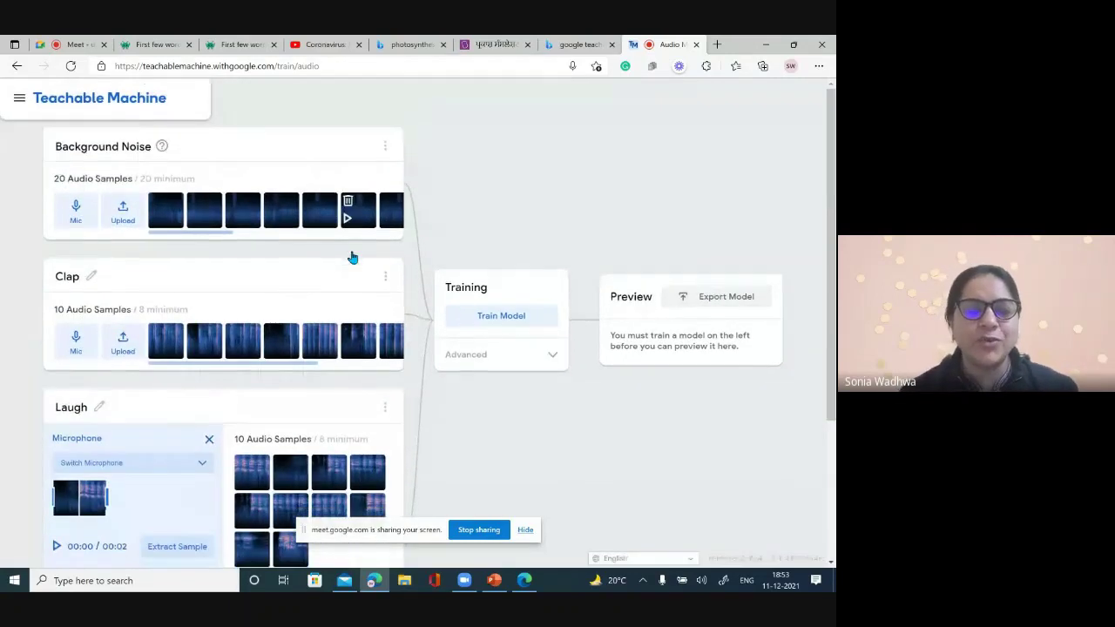
scroll(353, 257, down, 1)
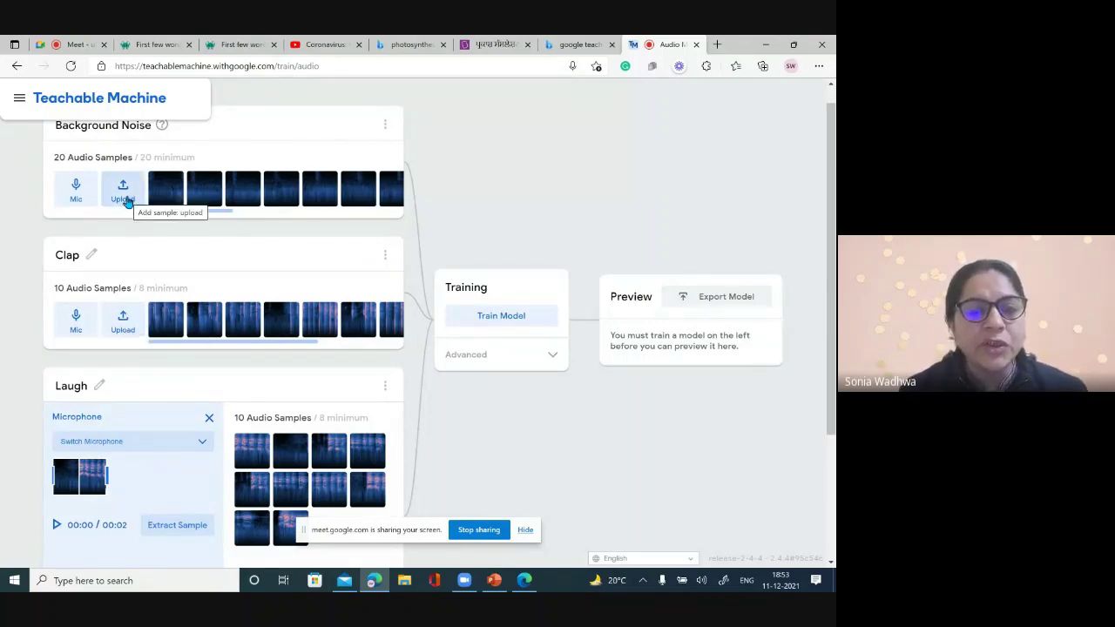
Search the web for "cry sound mp3" in a new browser tab and open the Quick Sounds cry effects page
click(717, 45)
text(cry)
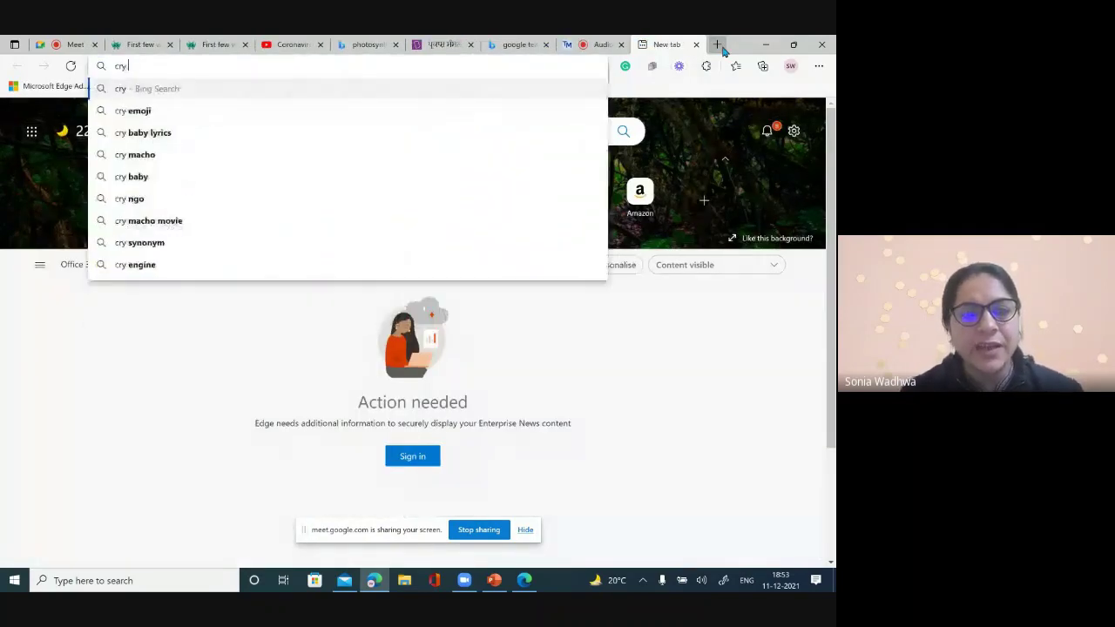
text( sound )
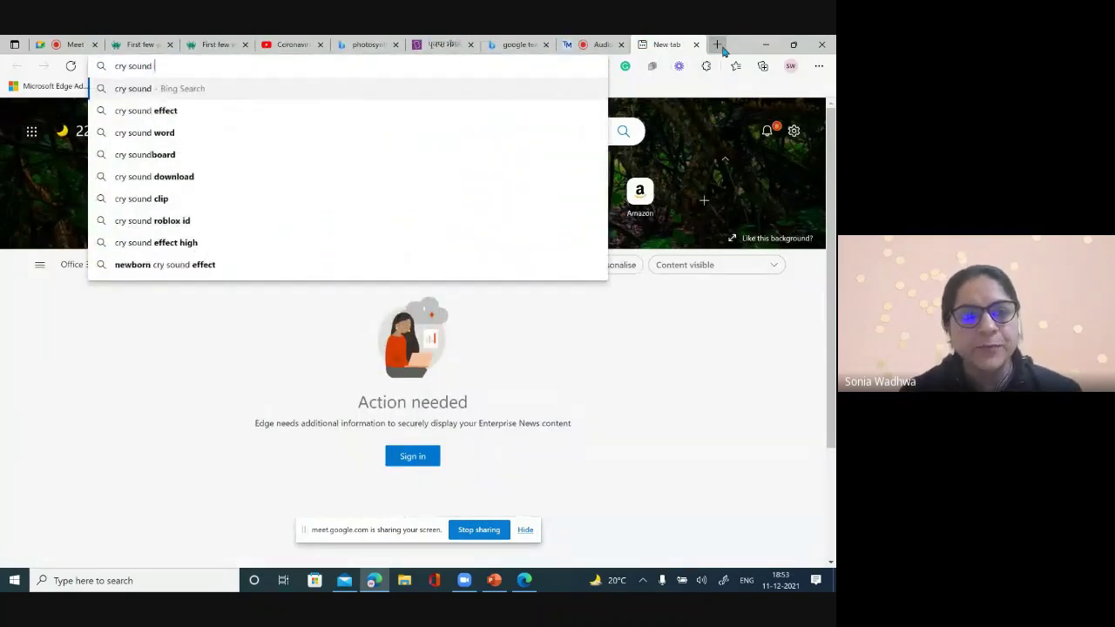
text(mp3\)
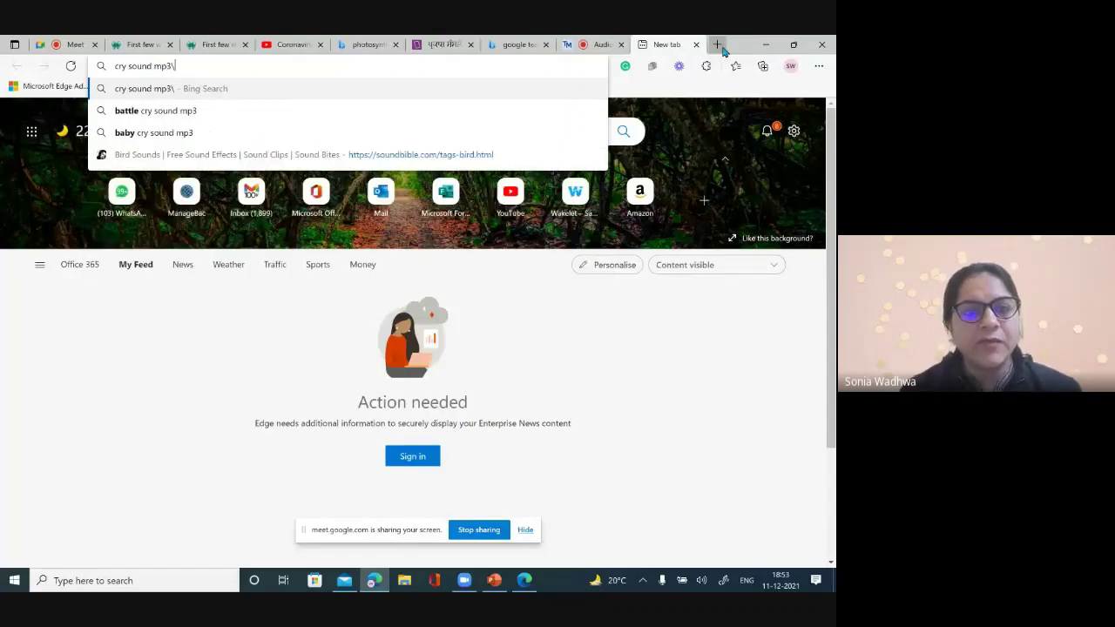
key(Return)
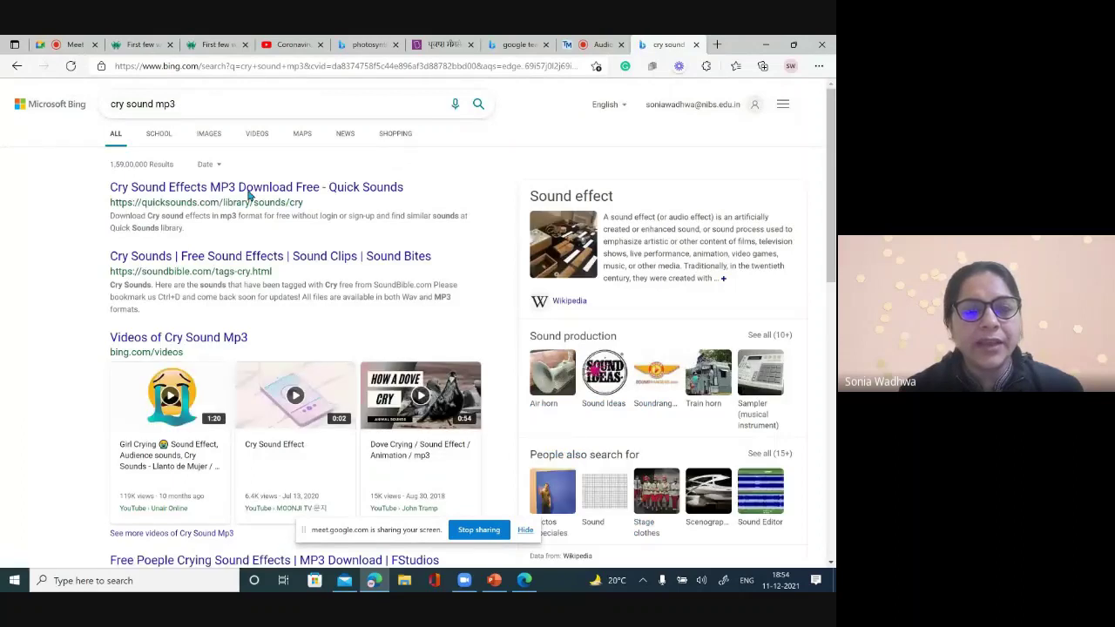
click(220, 190)
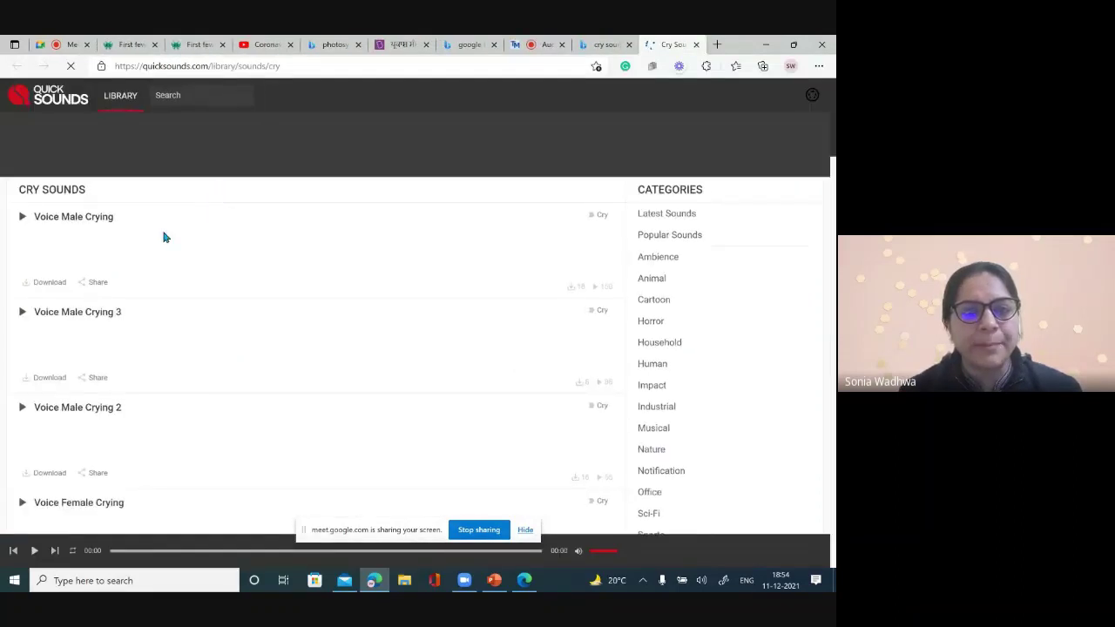
Download the first eight crying sounds in the Quick Sounds list, from Voice Male Crying through Male Cry
click(28, 285)
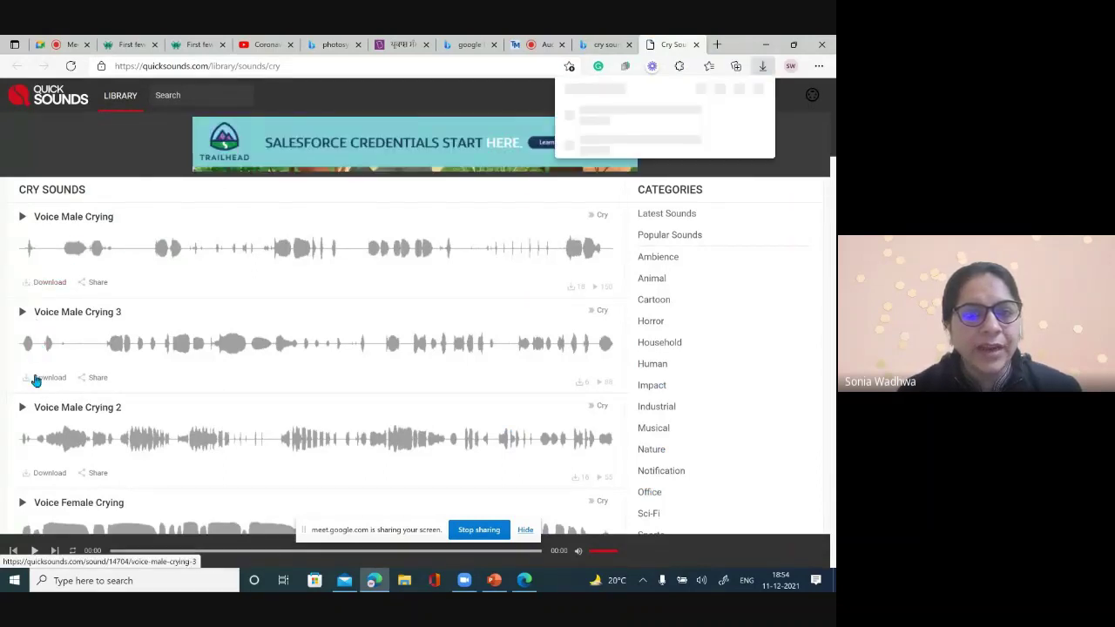
scroll(92, 418, down, 1)
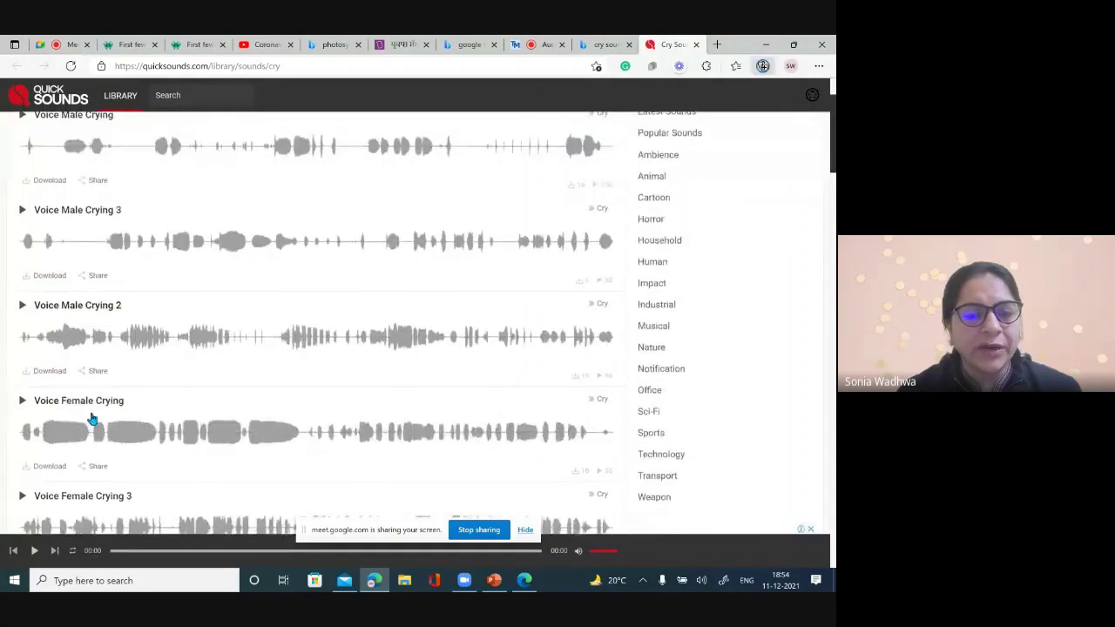
click(49, 370)
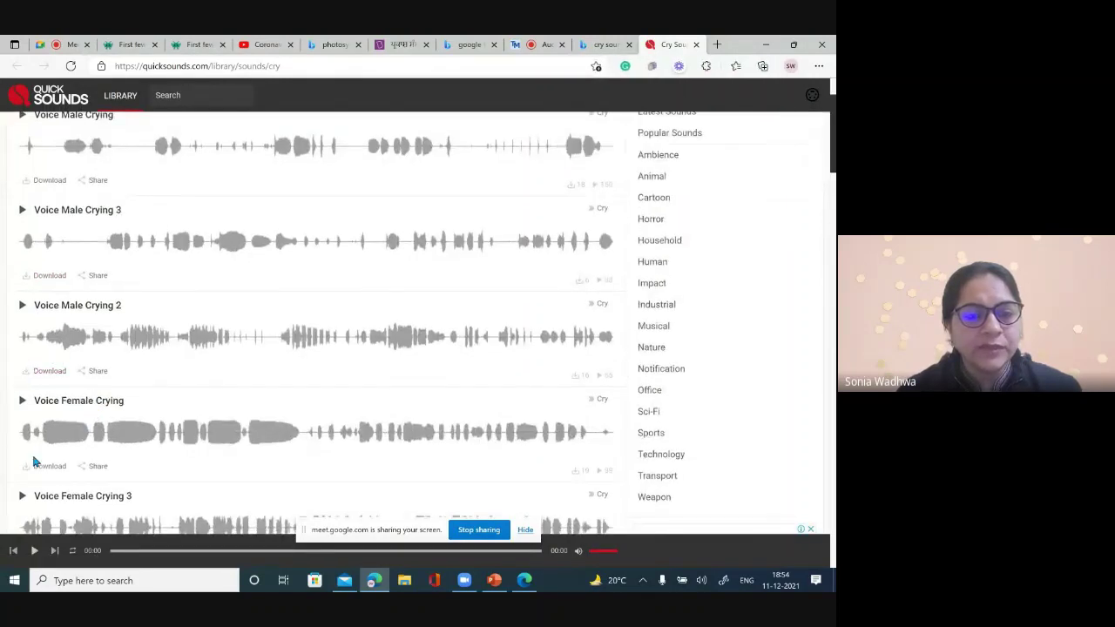
click(29, 466)
scroll(29, 466, down, 1)
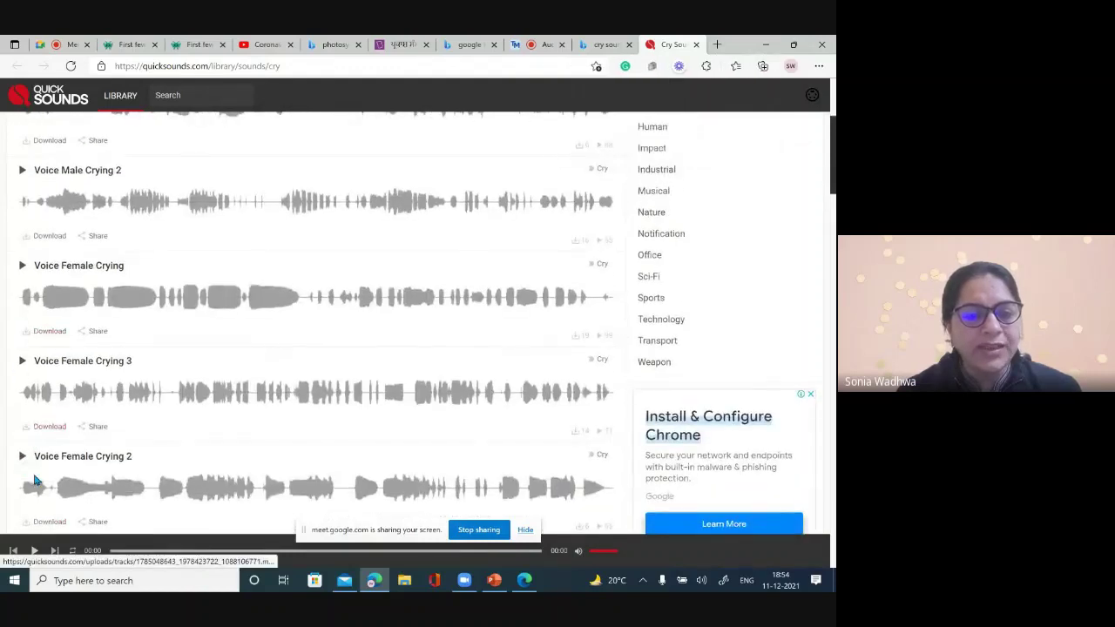
click(25, 522)
scroll(25, 526, down, 1)
click(26, 487)
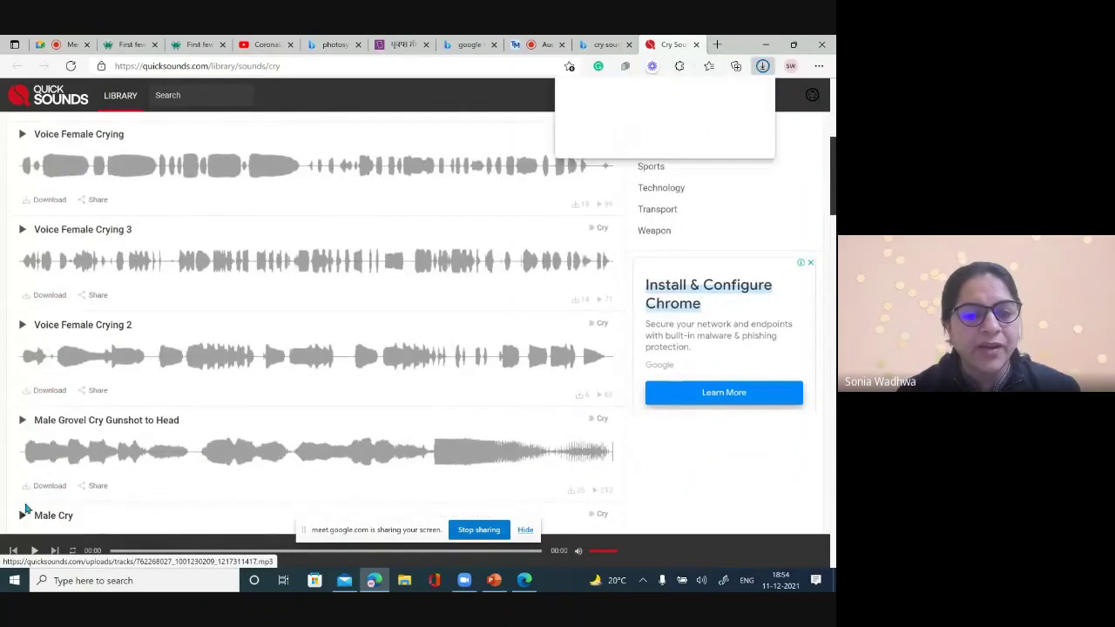
scroll(25, 490, down, 1)
scroll(25, 491, down, 1)
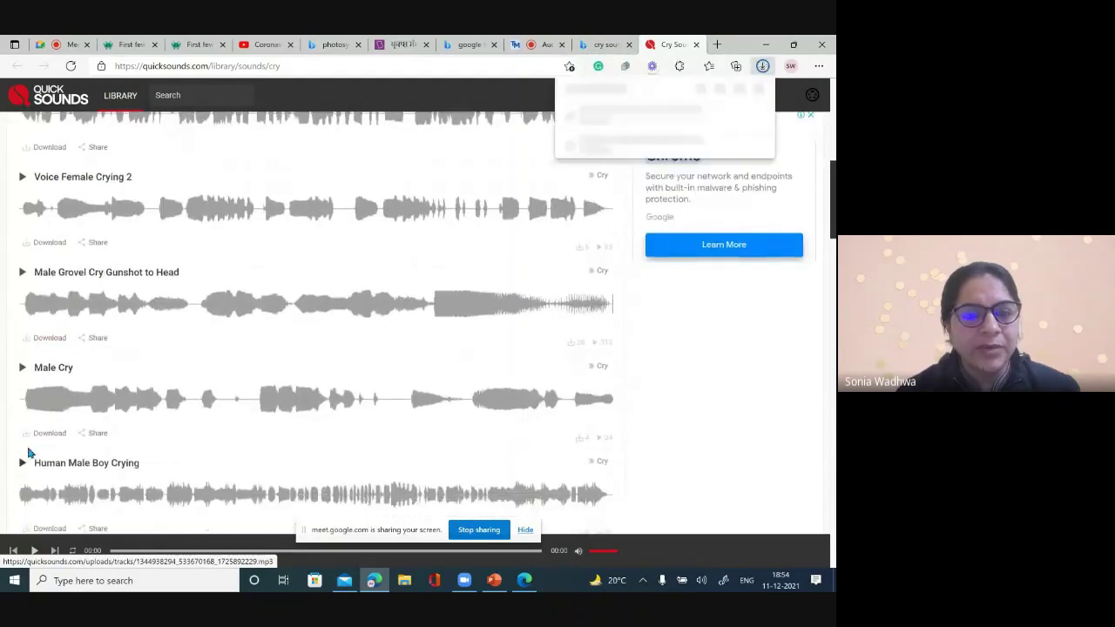
click(26, 434)
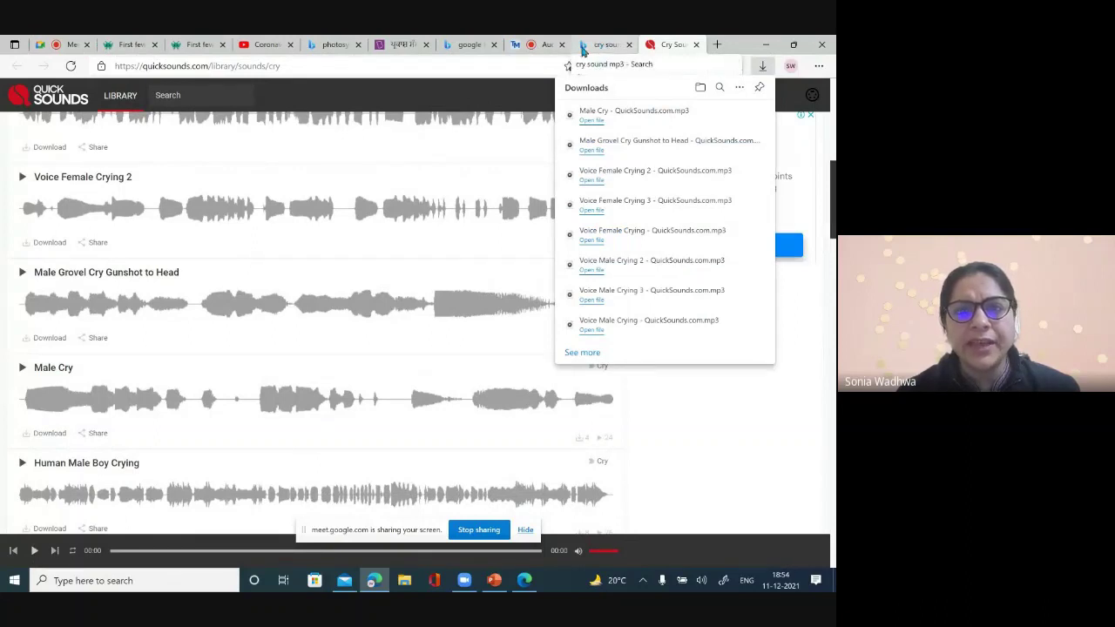
Return to the Teachable Machine audio project, add a fourth class and name it Cry
click(471, 45)
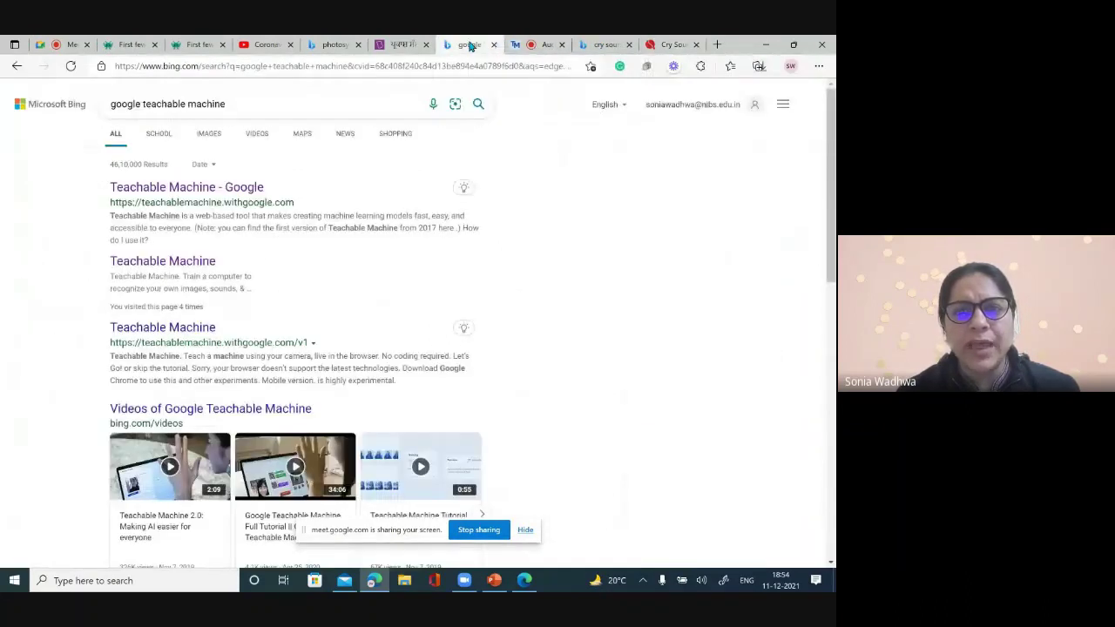
click(536, 45)
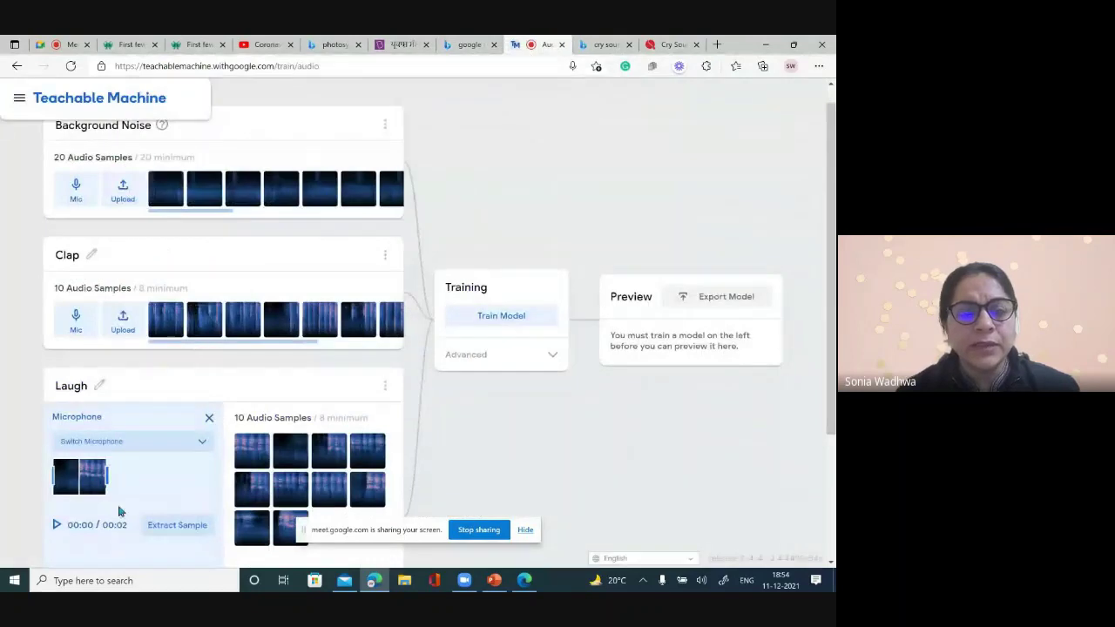
scroll(119, 510, down, 3)
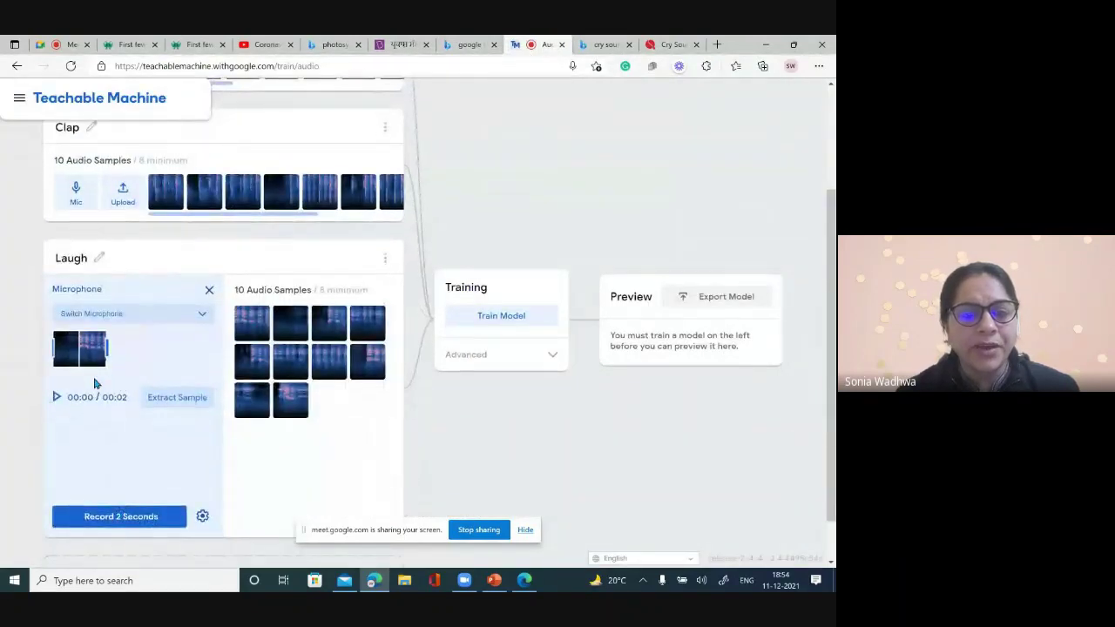
scroll(104, 544, down, 1)
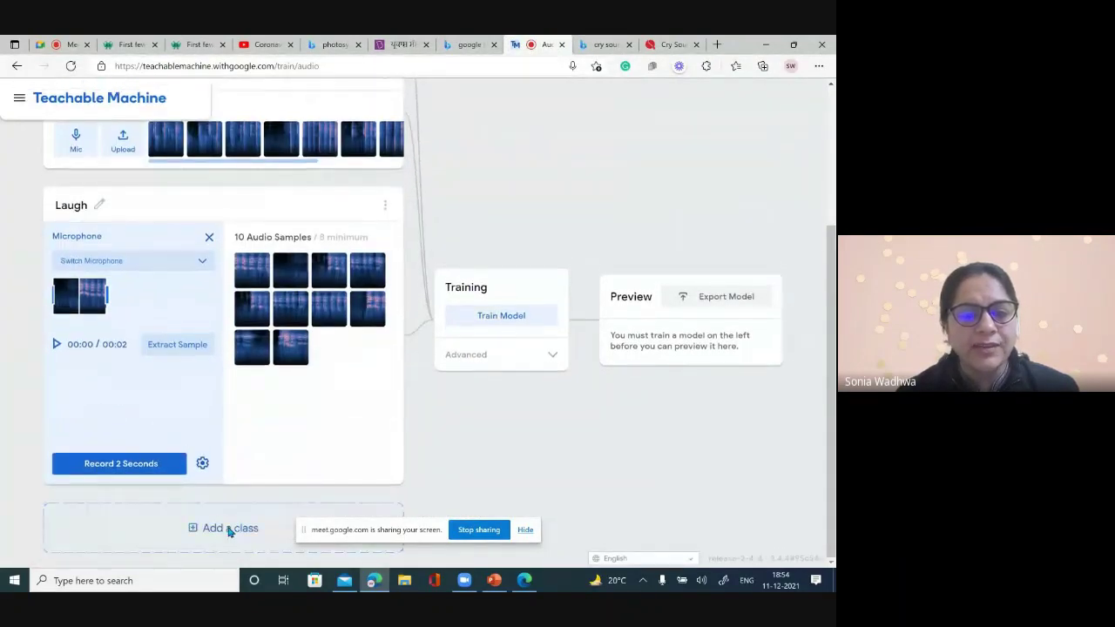
click(229, 530)
click(77, 521)
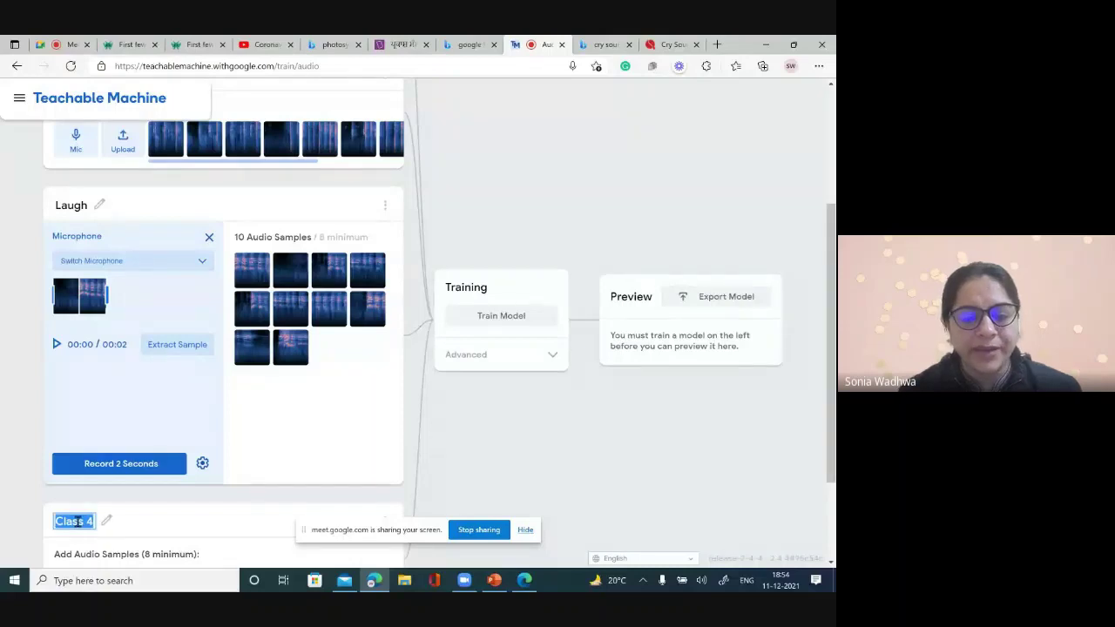
text(Cry)
click(160, 547)
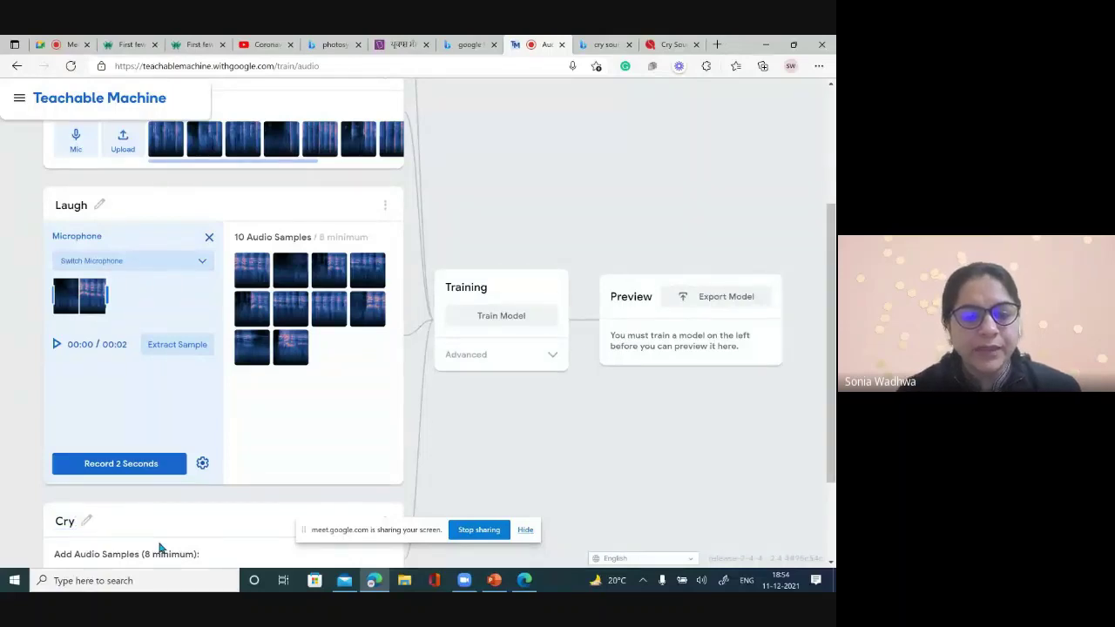
Open the audio file upload for the Cry class and browse the zip files in Downloads
scroll(140, 532, down, 2)
click(122, 466)
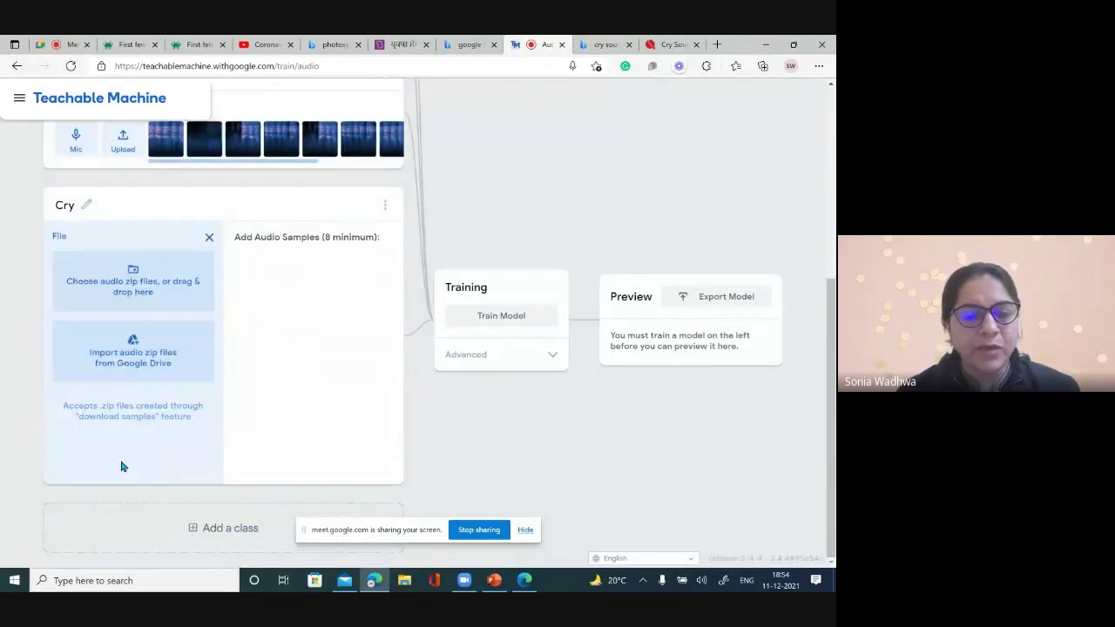
click(151, 297)
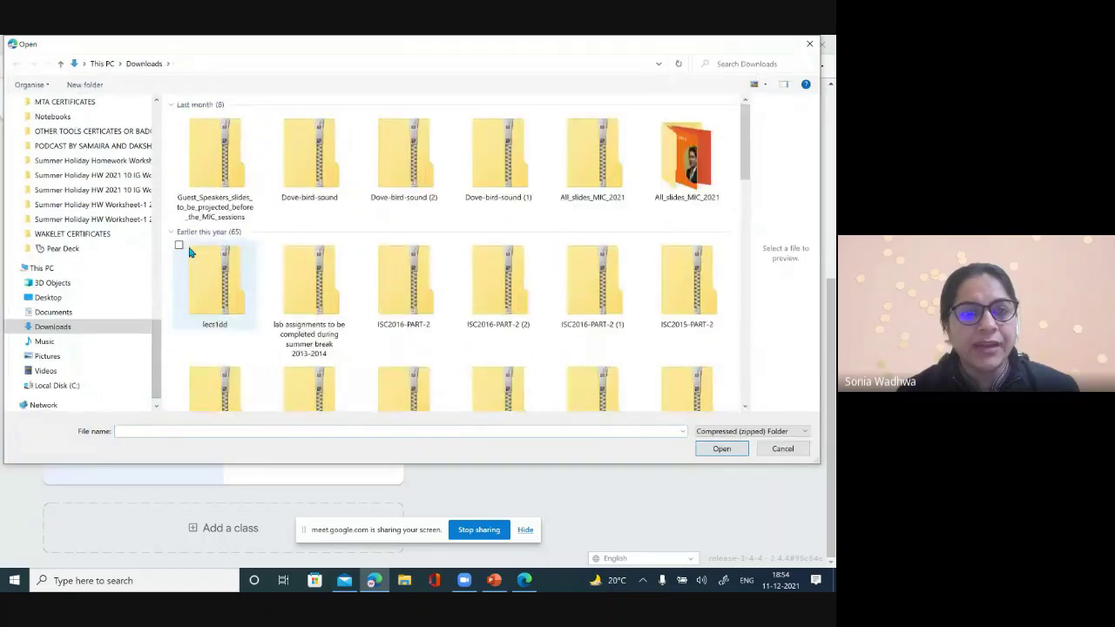
scroll(249, 291, down, 10)
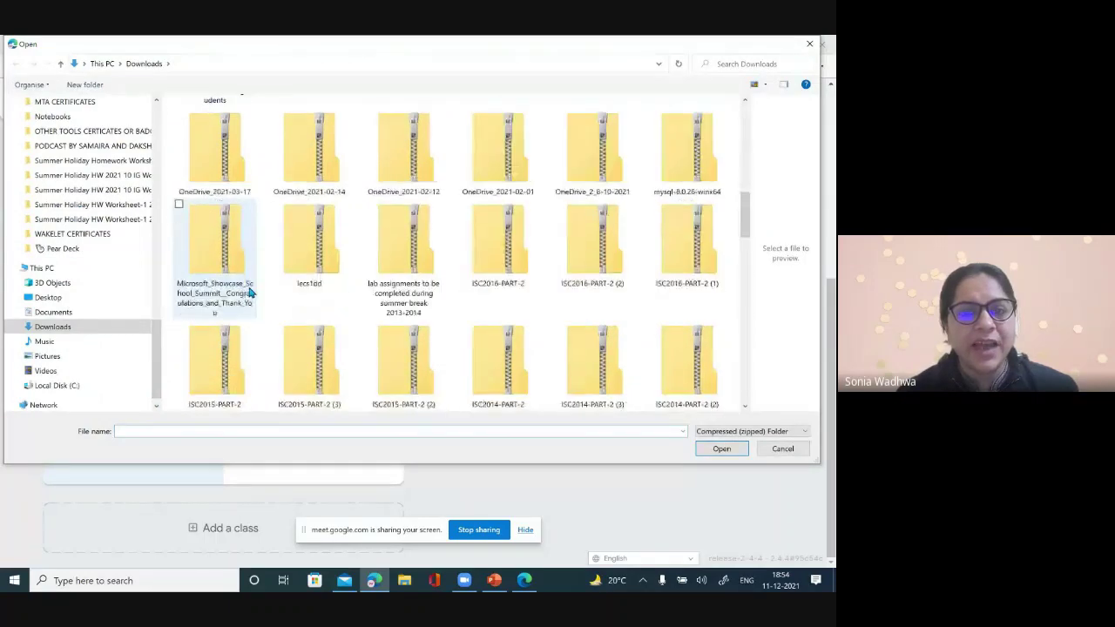
scroll(249, 292, up, 10)
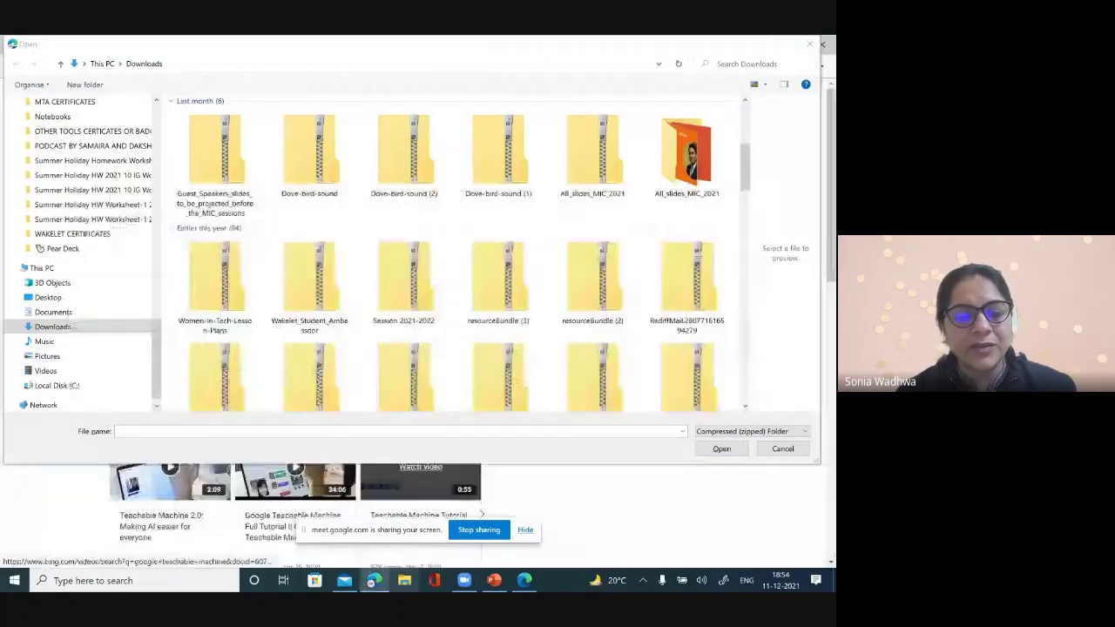
Switch to File Explorer, open the Downloads folder and create a new folder in it named cry
mouse_move(570, 542)
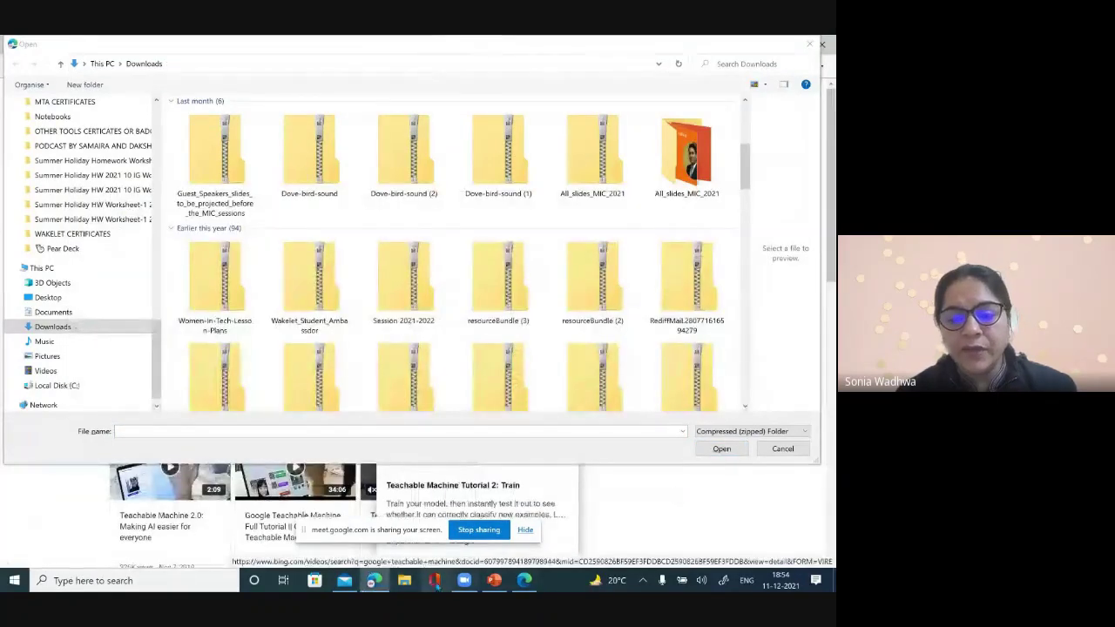
click(405, 581)
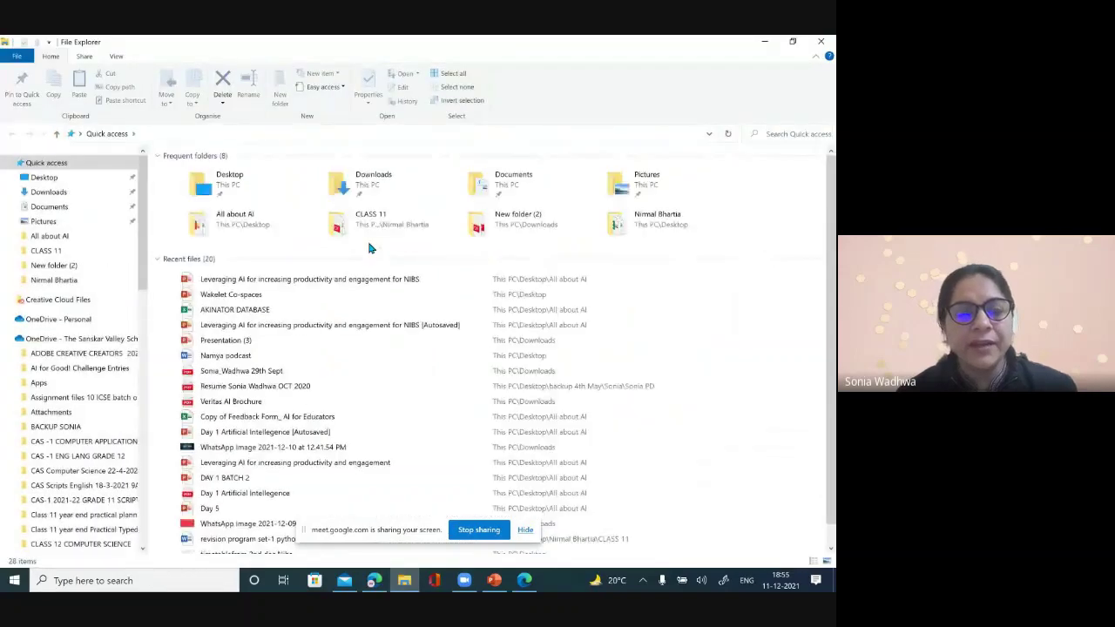
double_click(378, 188)
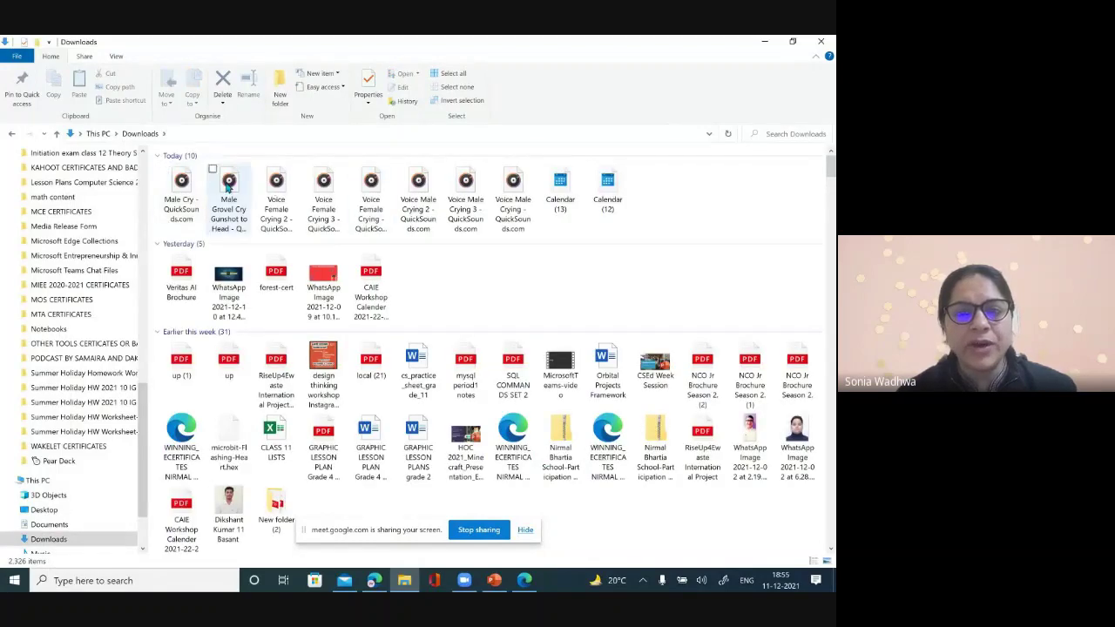
right_click(682, 197)
mouse_move(608, 316)
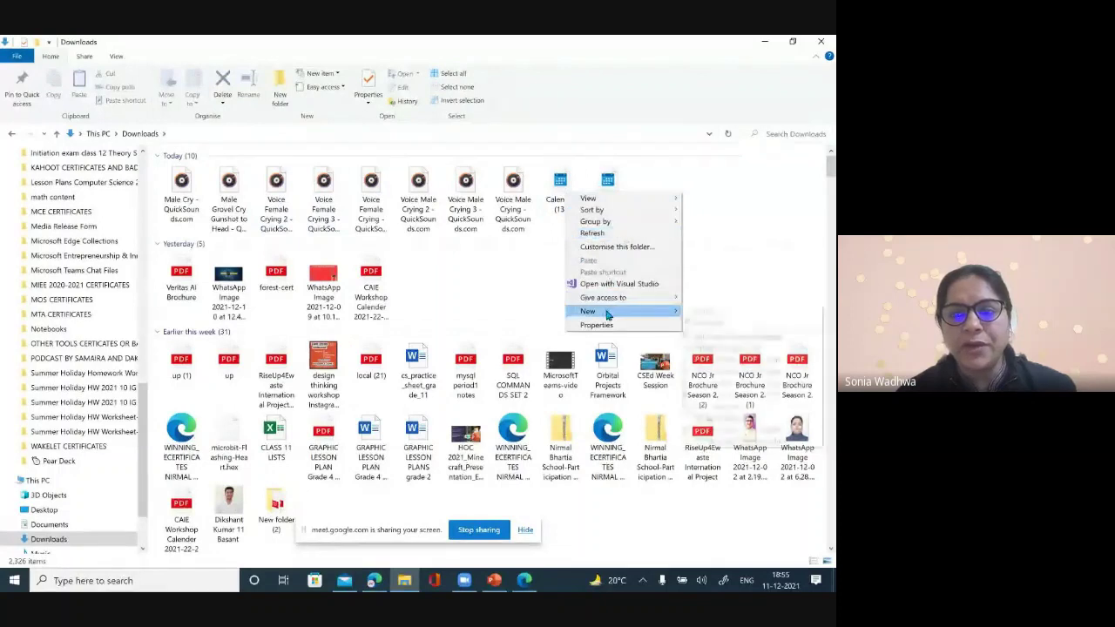
click(708, 317)
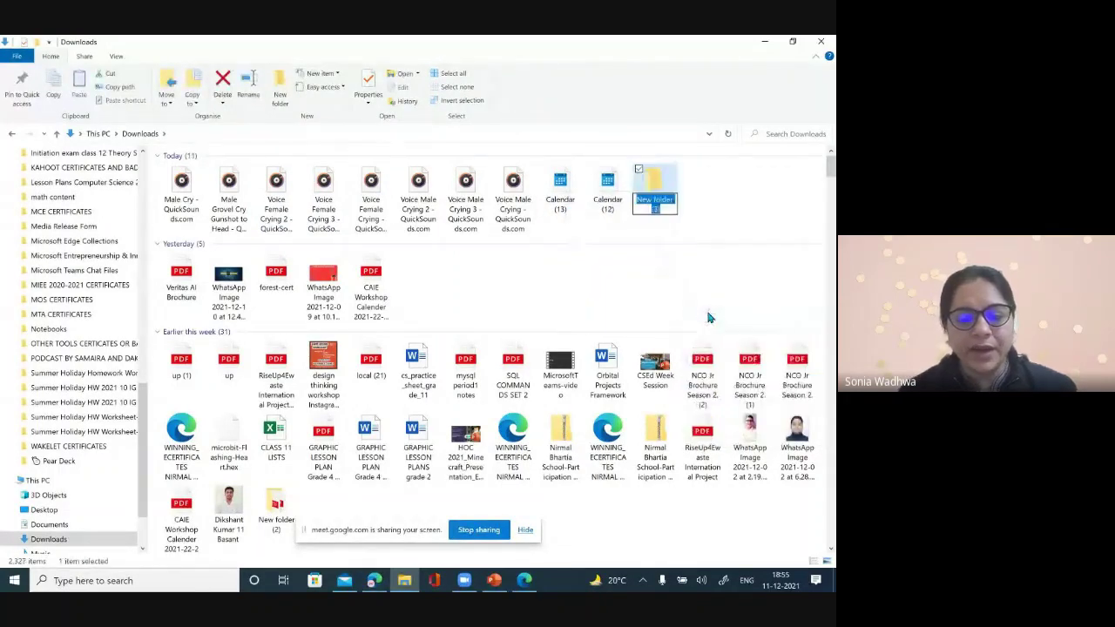
text(cry)
key(Return)
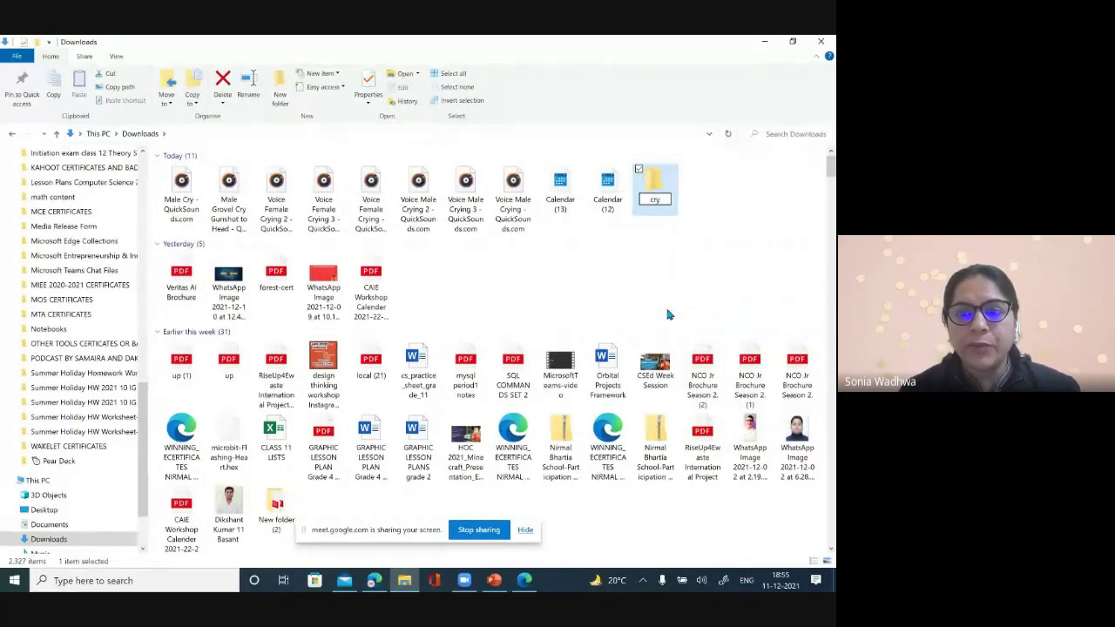
Duplicate the Male Cry sound file within the Downloads folder
click(194, 209)
key(ctrl+c)
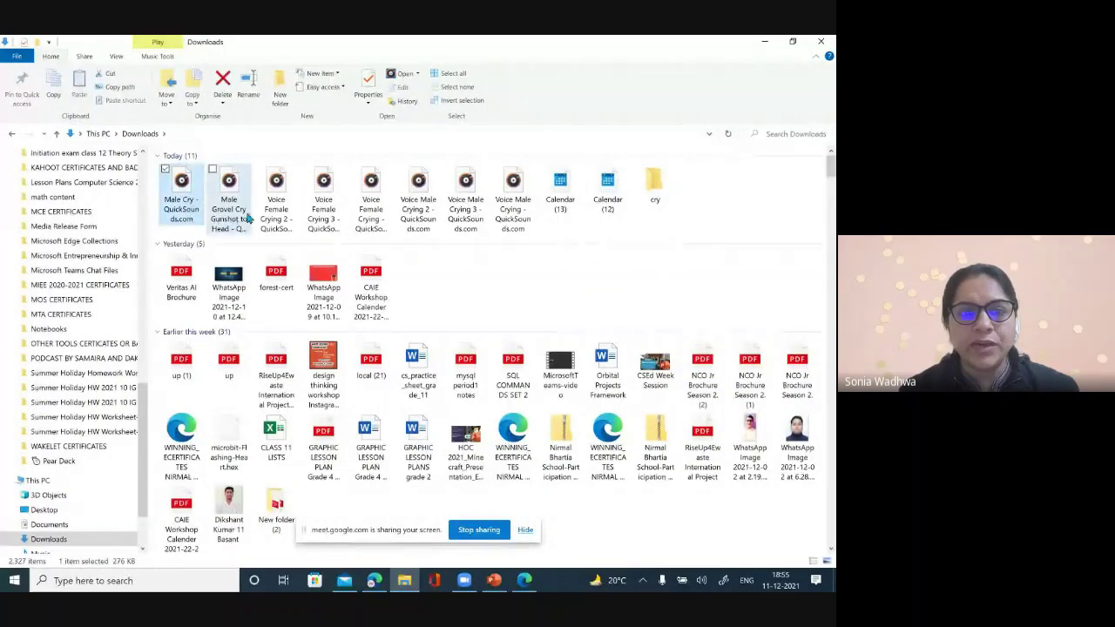
key(ctrl+v)
Move the eight crying sound files and the Male Cry copy into the cry folder, and return to Downloads
ctrl+click(286, 217)
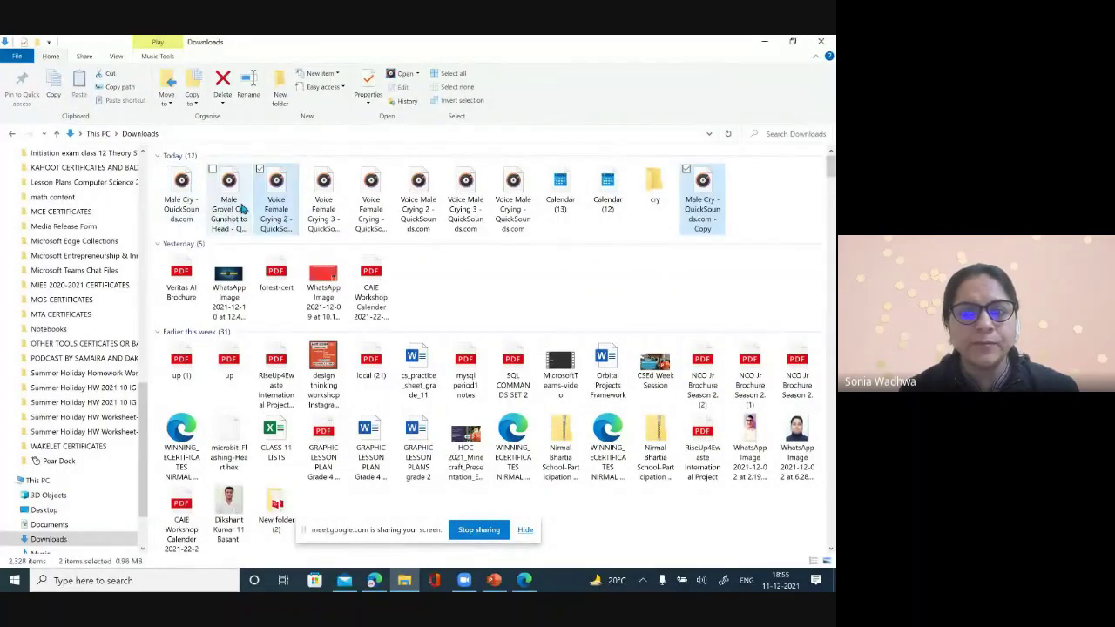
ctrl+click(244, 209)
ctrl+click(183, 205)
ctrl+click(324, 208)
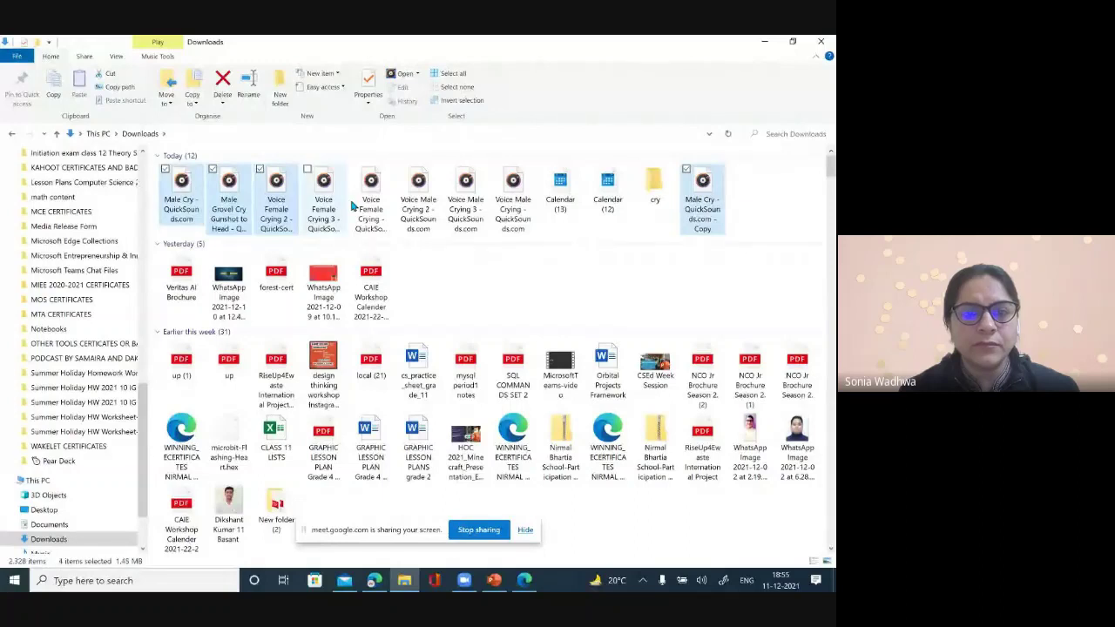
ctrl+click(371, 205)
ctrl+click(414, 216)
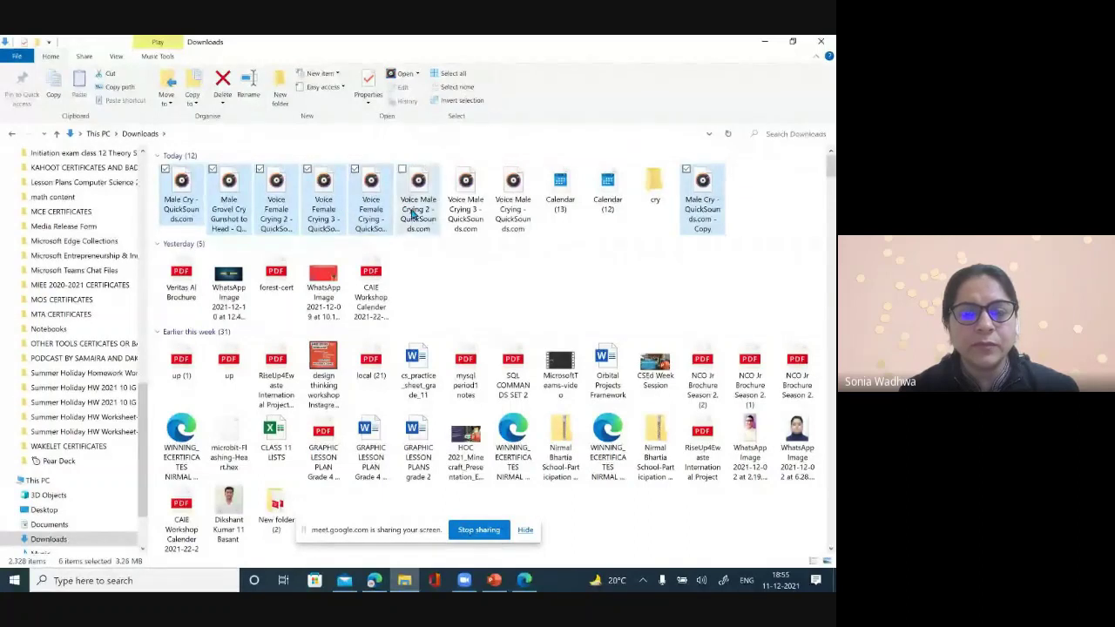
ctrl+click(461, 216)
ctrl+click(512, 211)
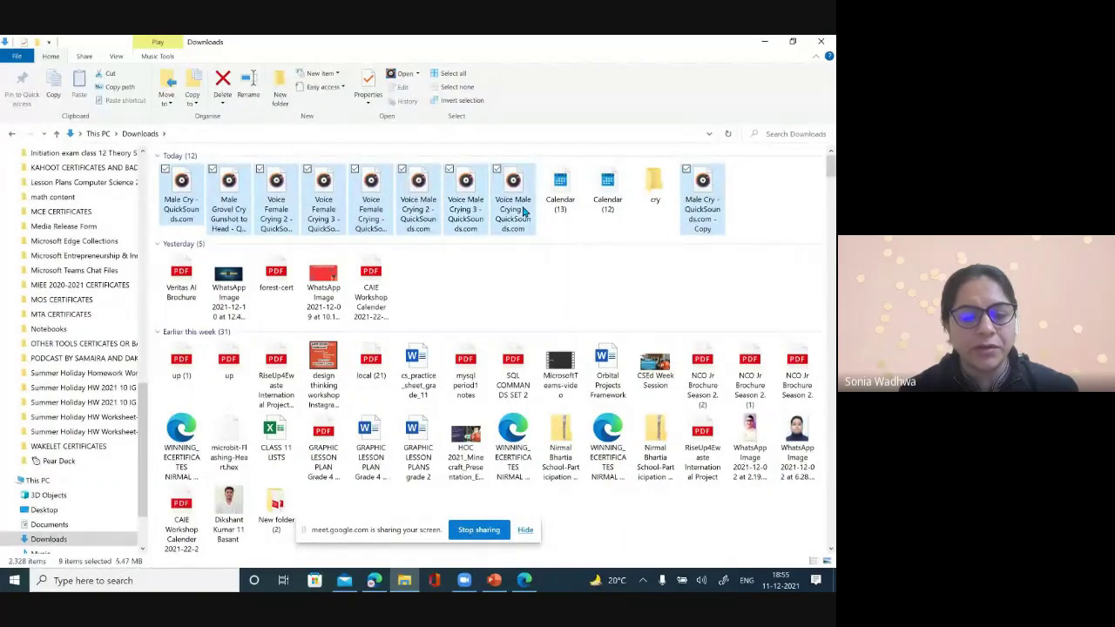
double_click(655, 198)
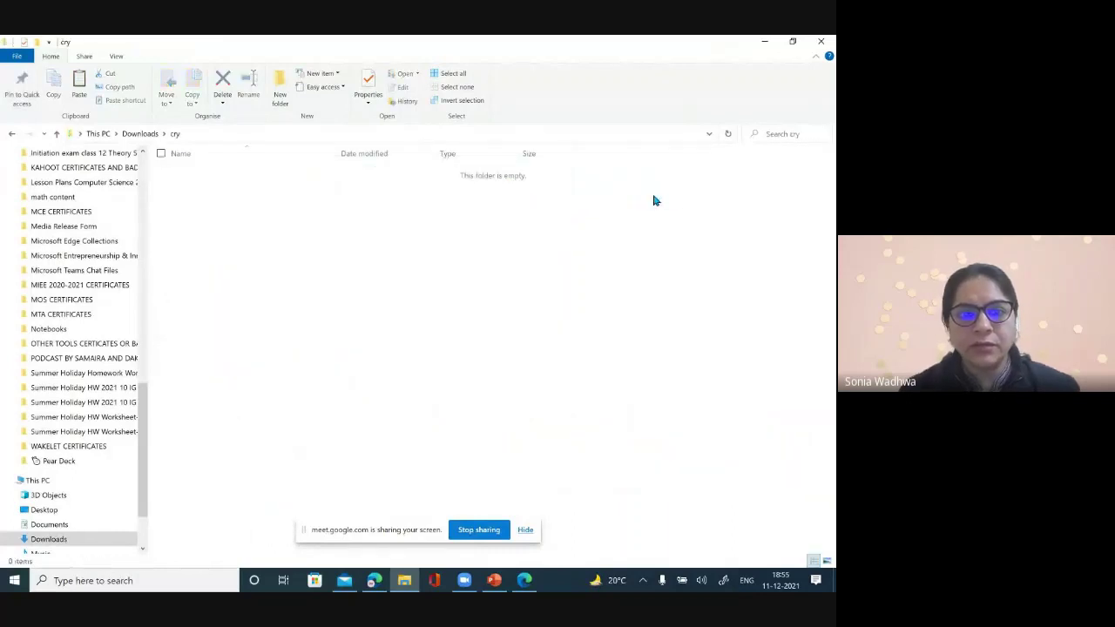
key(ctrl+v)
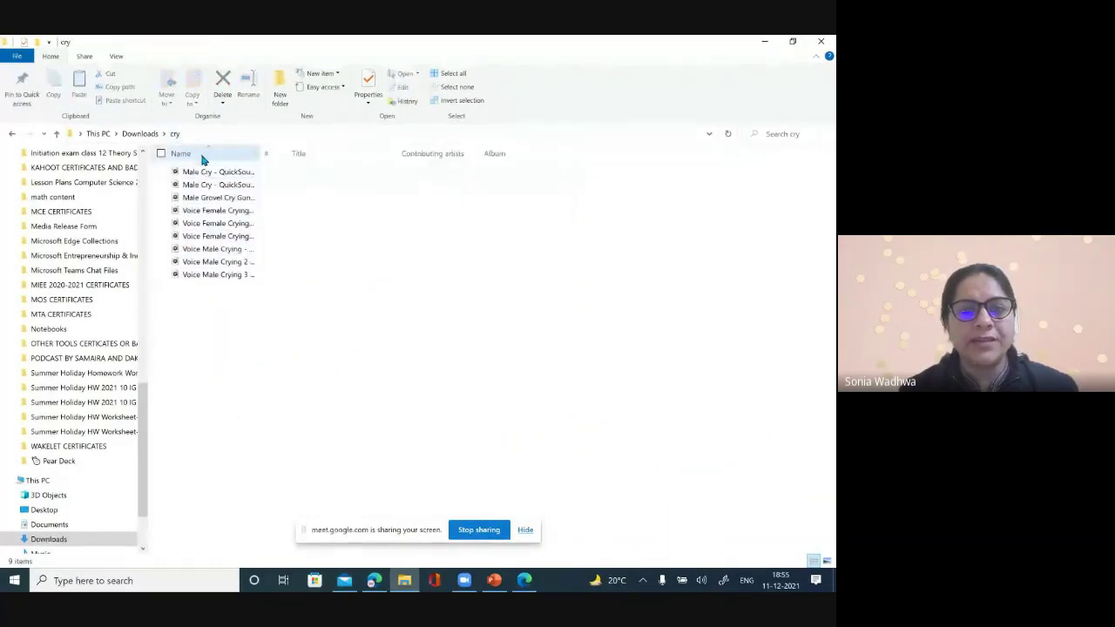
click(170, 136)
click(146, 136)
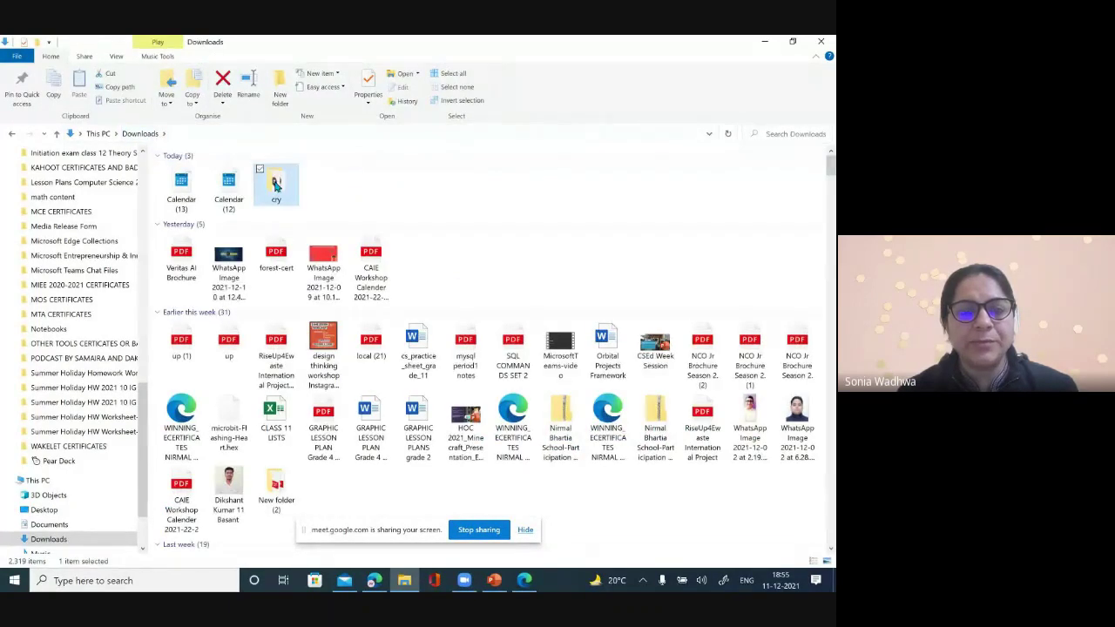
right_click(281, 185)
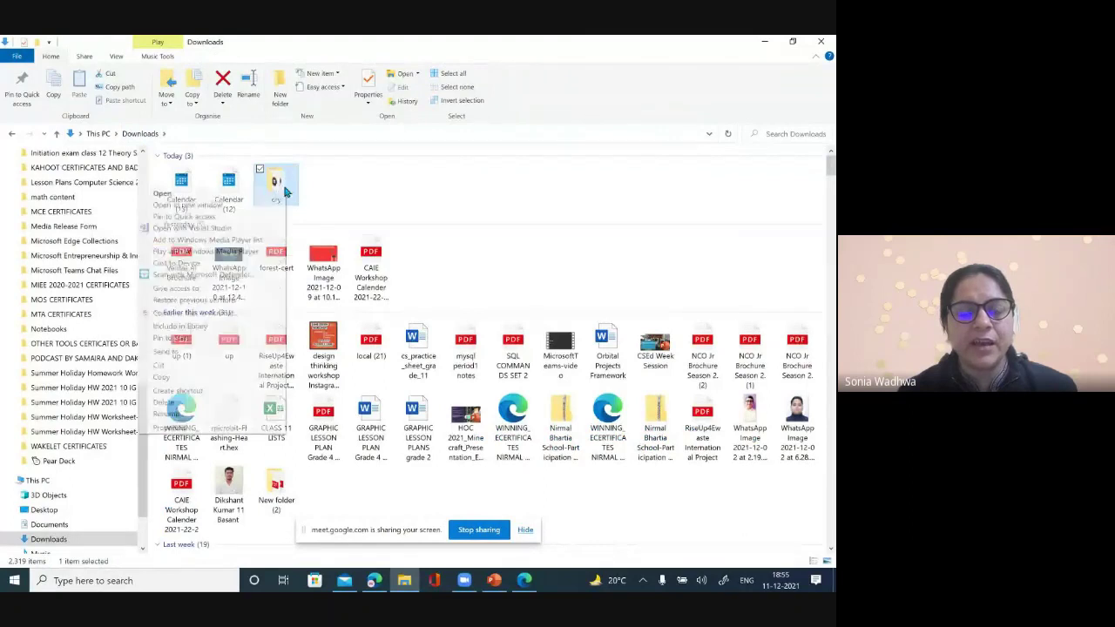
mouse_move(229, 328)
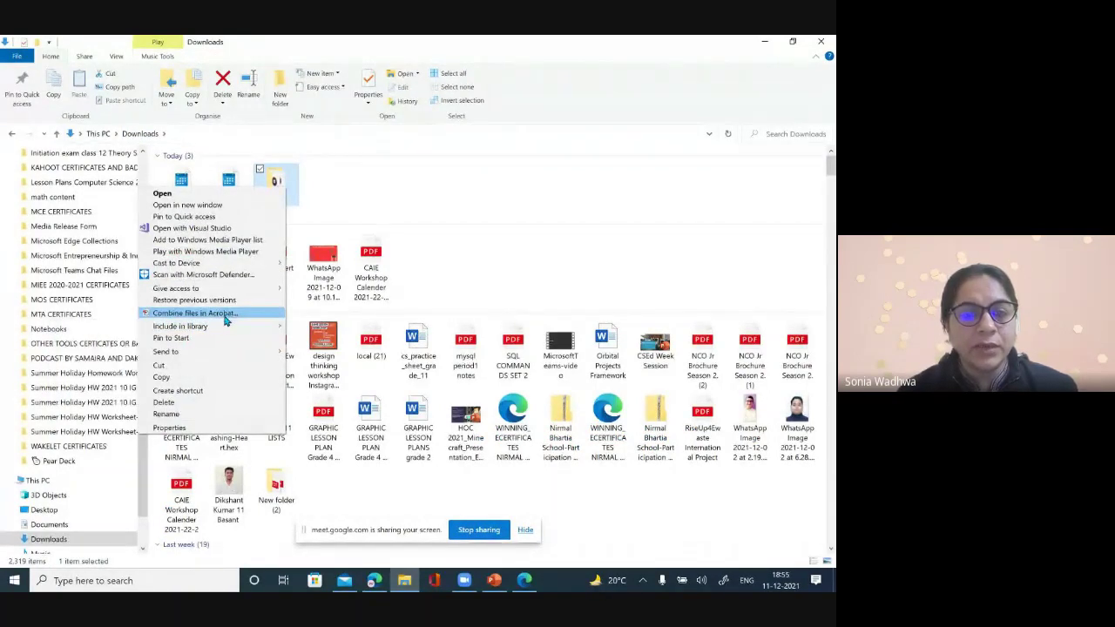
mouse_move(202, 292)
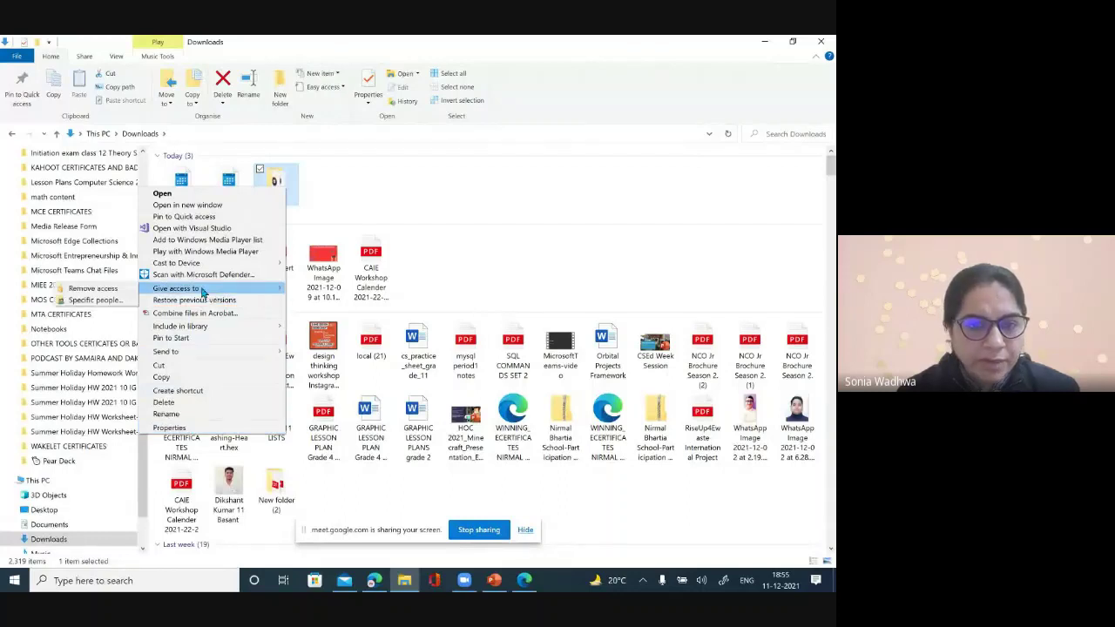
click(340, 201)
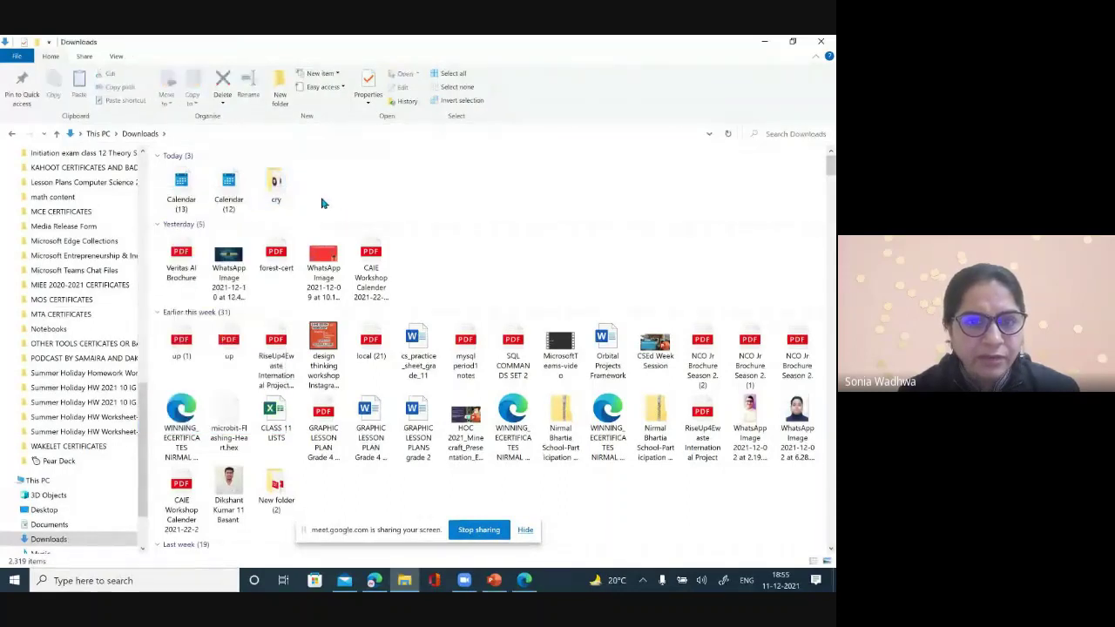
Compress the cry folder into a zip file in Downloads, keeping the name cry
right_click(273, 190)
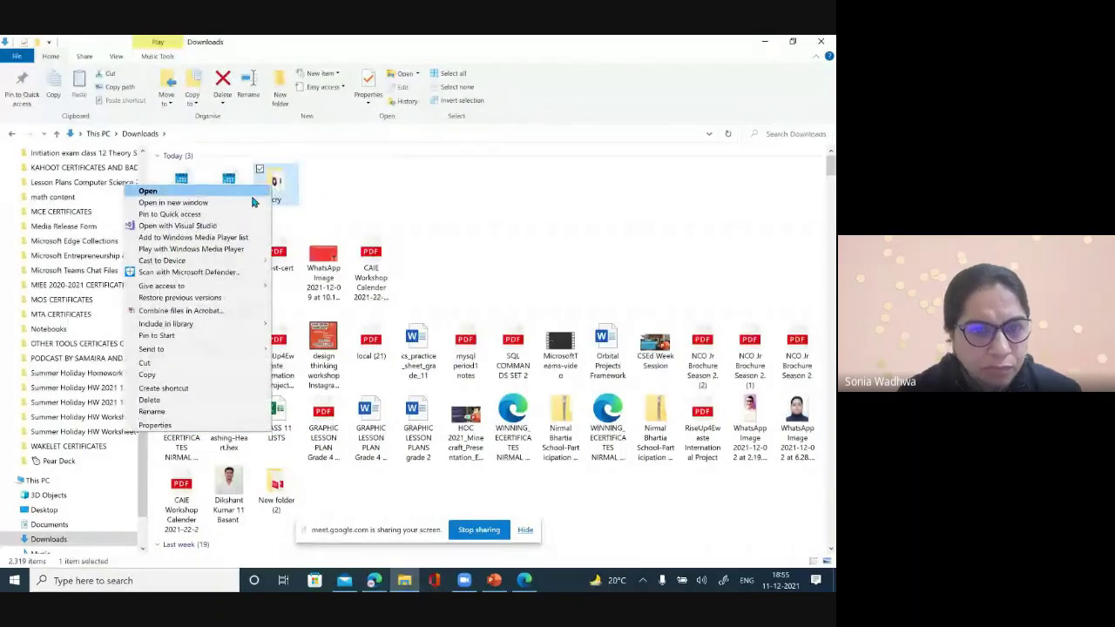
mouse_move(217, 354)
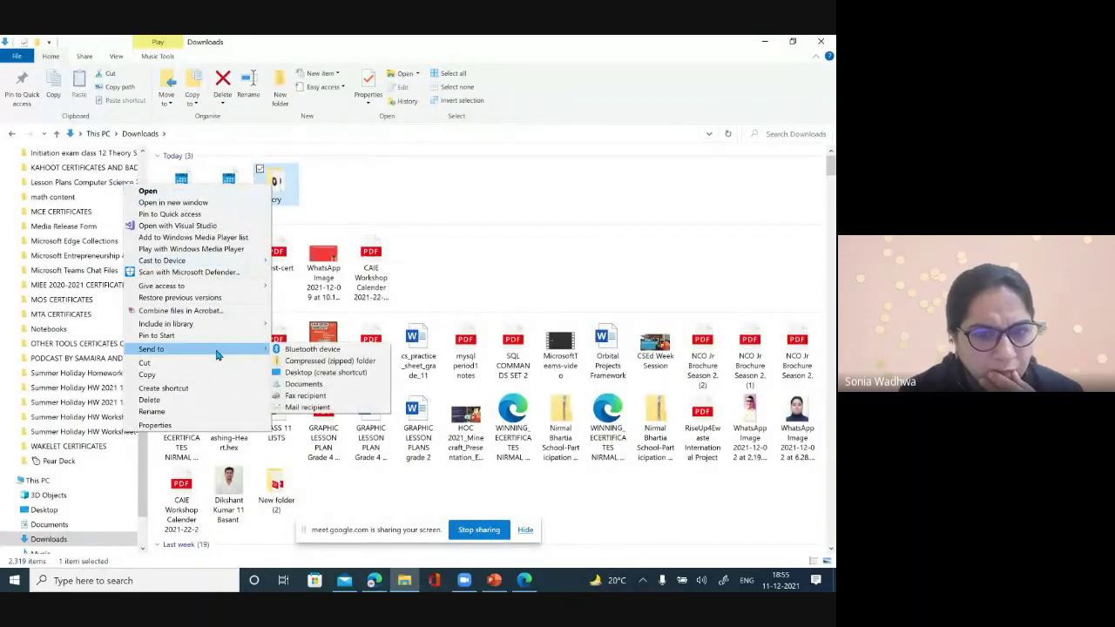
click(324, 360)
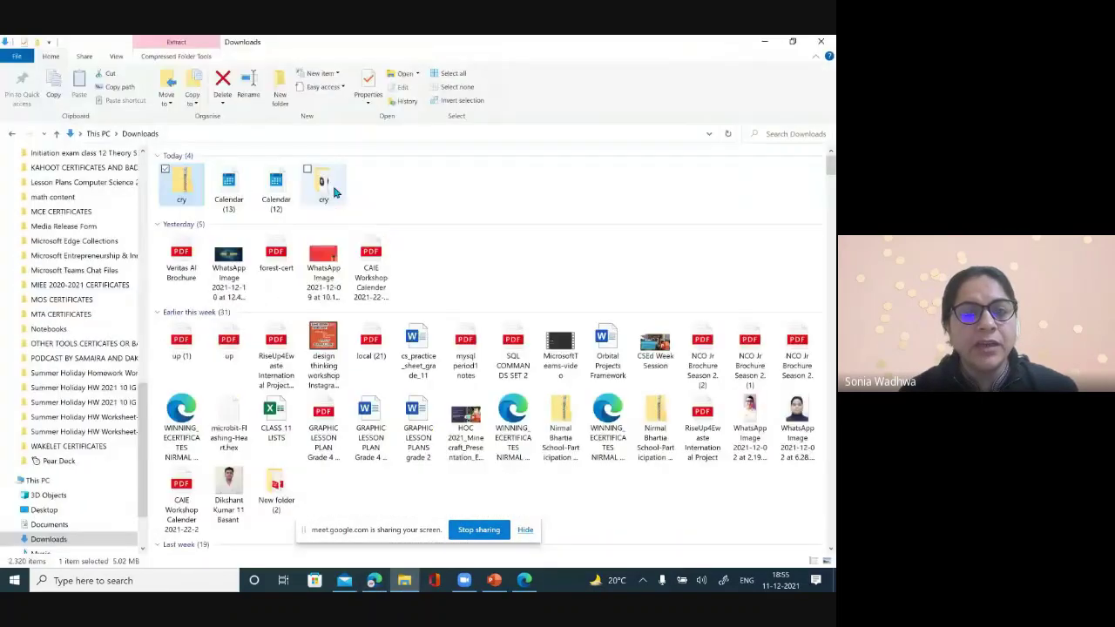
key(Return)
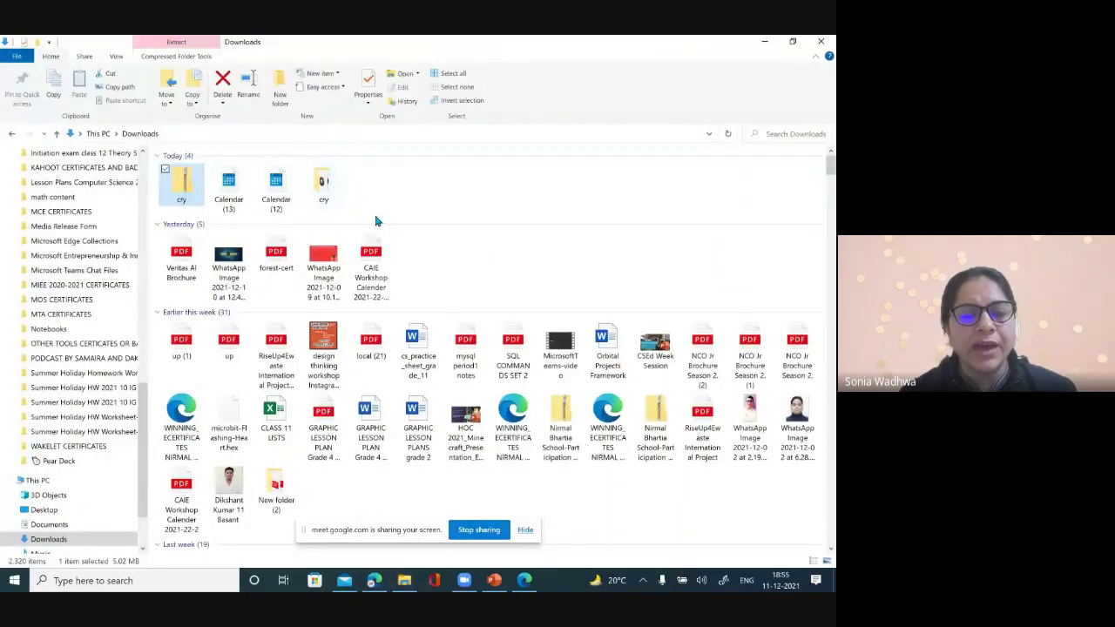
Switch back to the browser's pending file selection and choose the cry zip file from Downloads
key(alt+Tab)
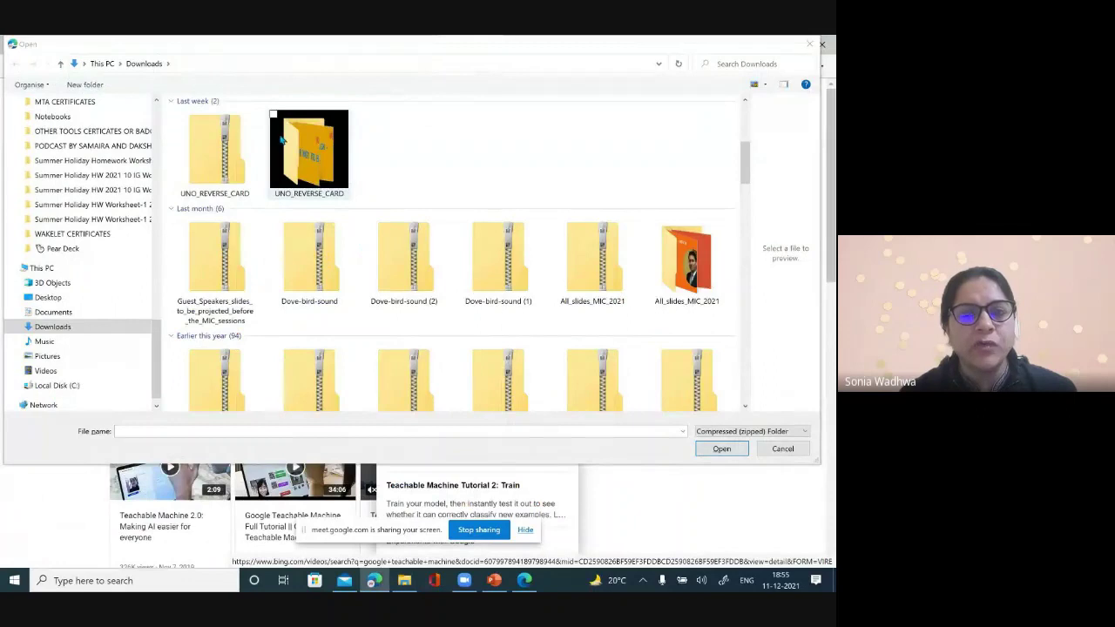
click(144, 64)
double_click(221, 152)
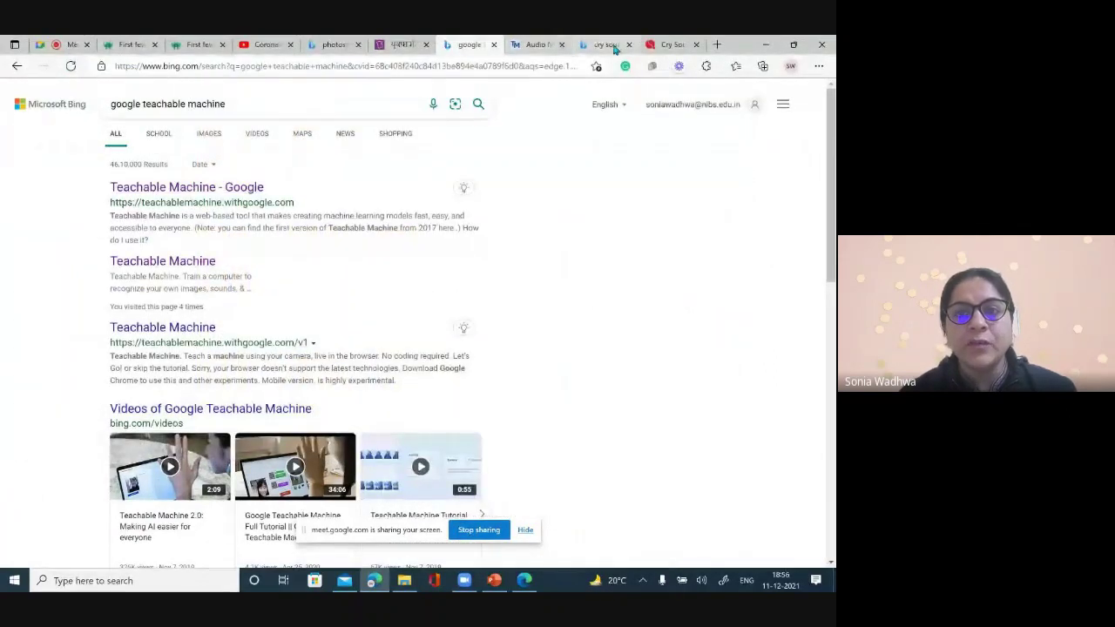
Return to the Teachable Machine audio project and try twice to upload the cry zip file to the Cry class
click(533, 46)
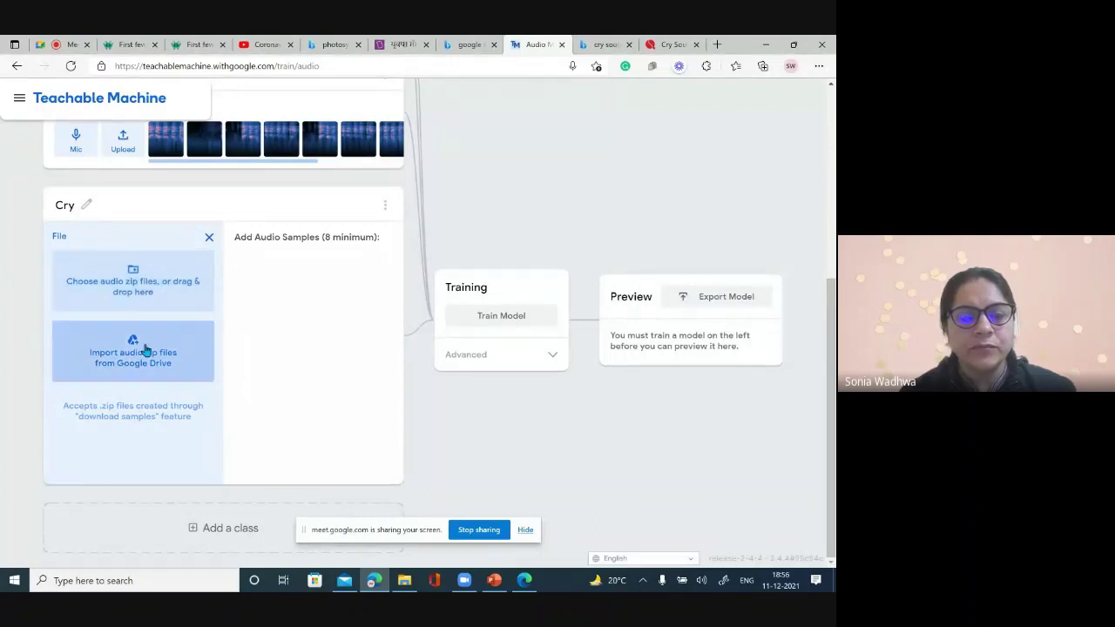
click(161, 290)
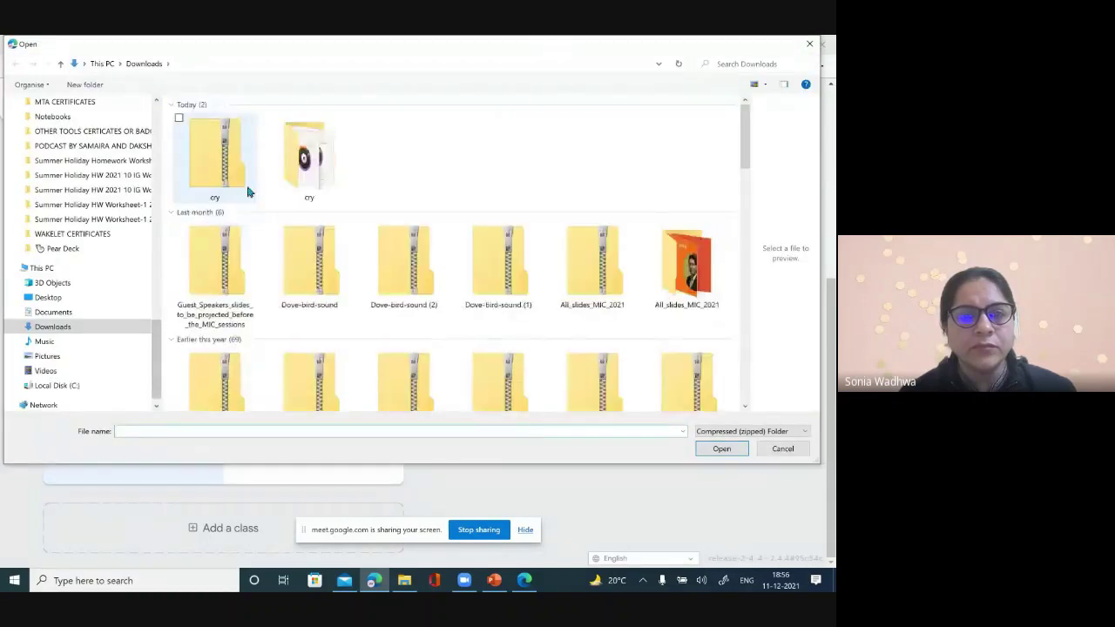
double_click(236, 175)
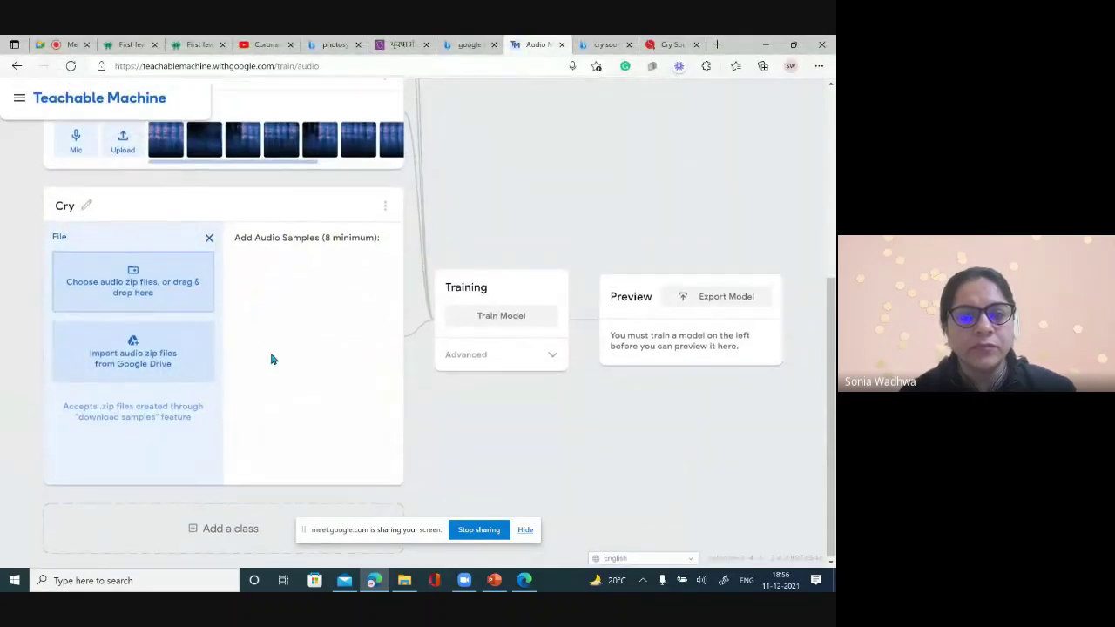
click(162, 306)
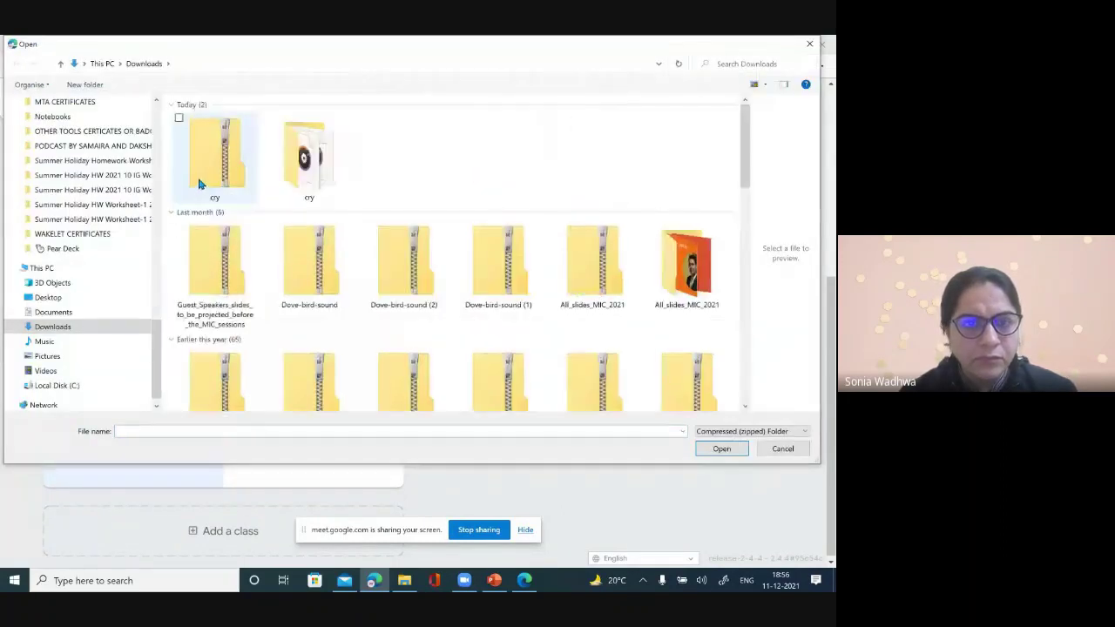
double_click(199, 183)
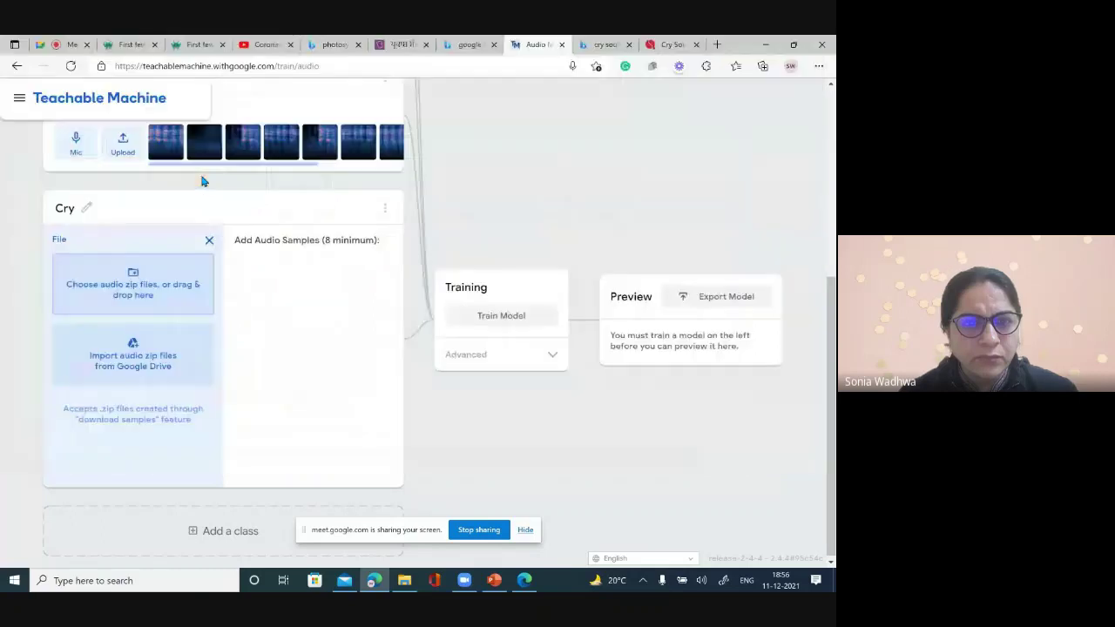
click(162, 370)
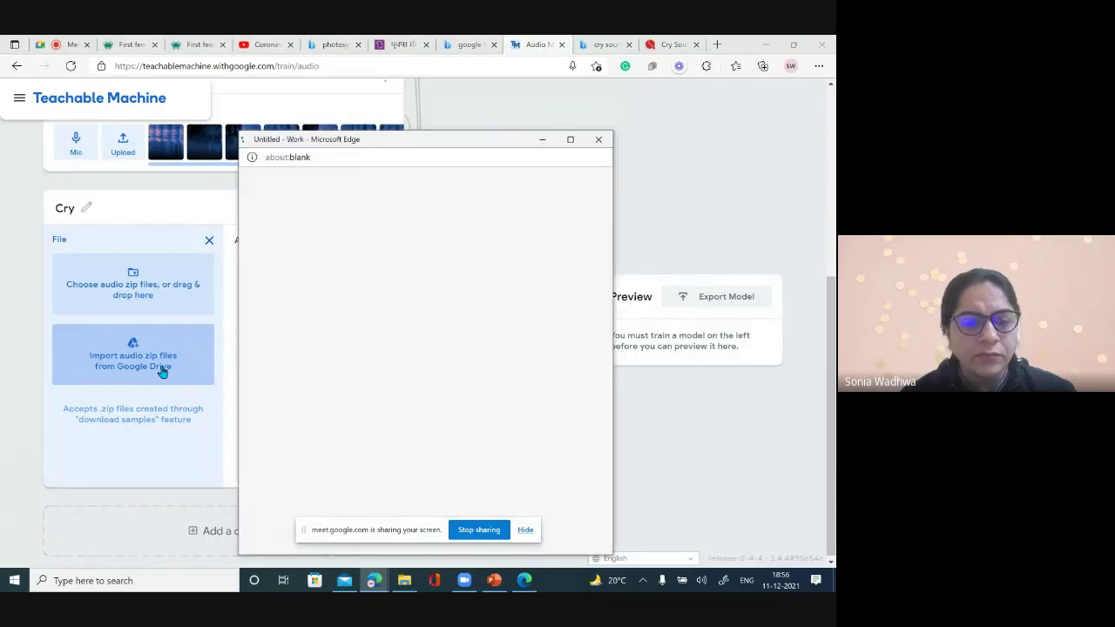
click(591, 157)
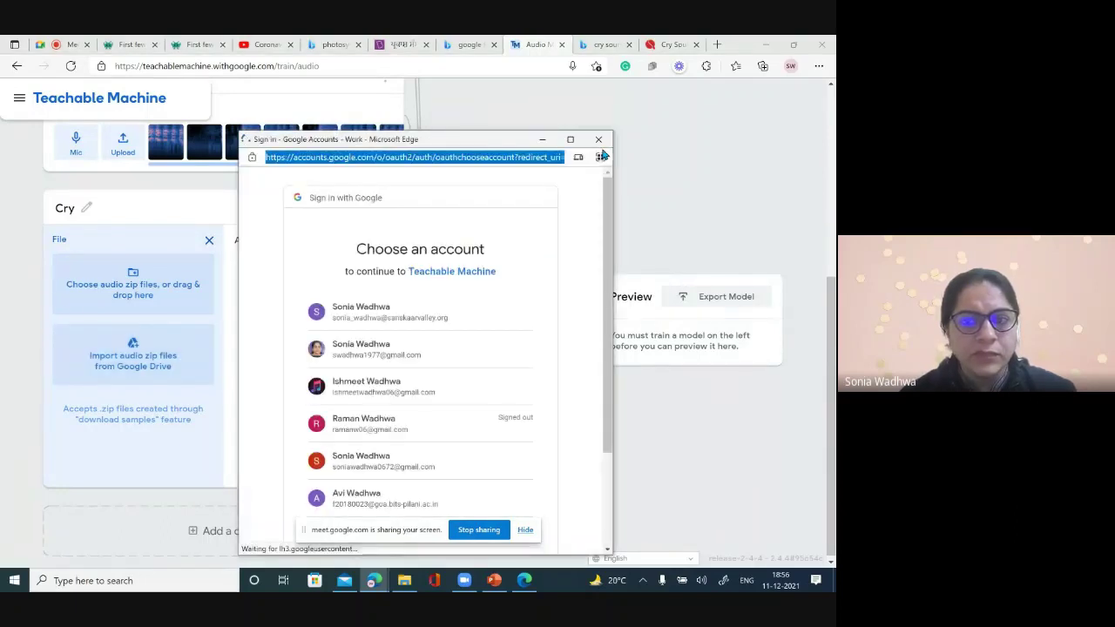
click(599, 140)
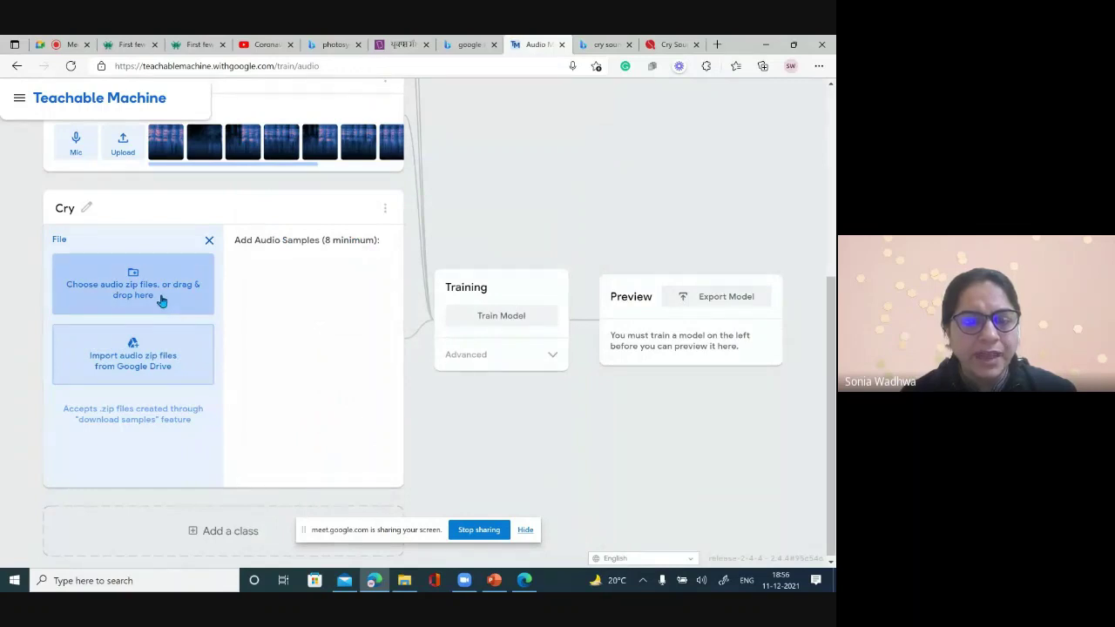
Try to add the cry zip file from Downloads to the Cry class, and cancel the file selection
click(161, 301)
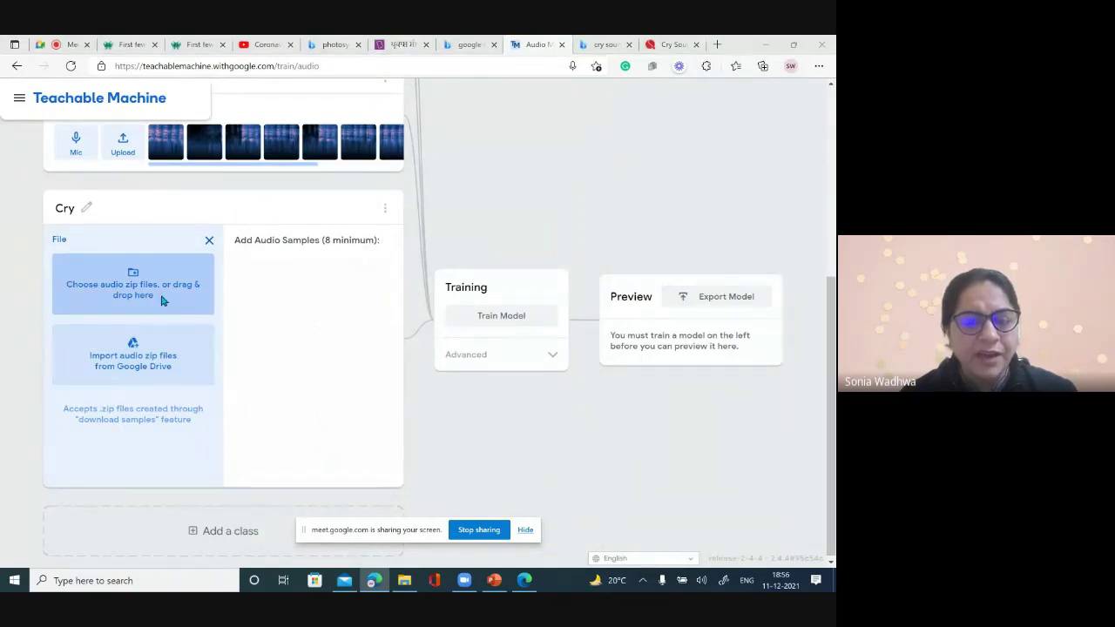
click(211, 174)
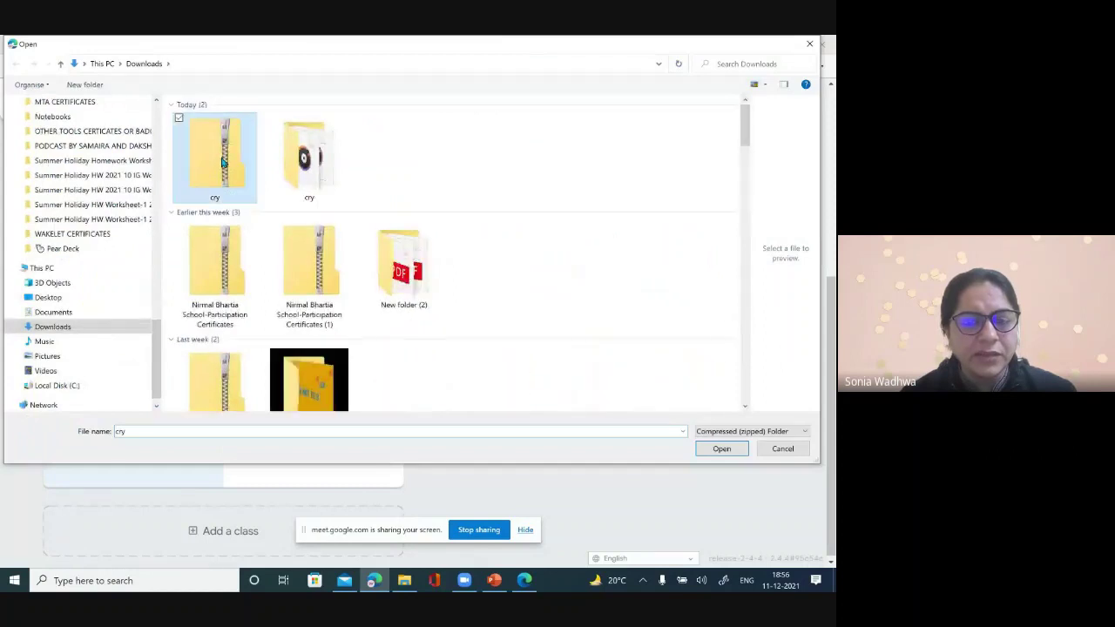
right_click(217, 160)
click(217, 160)
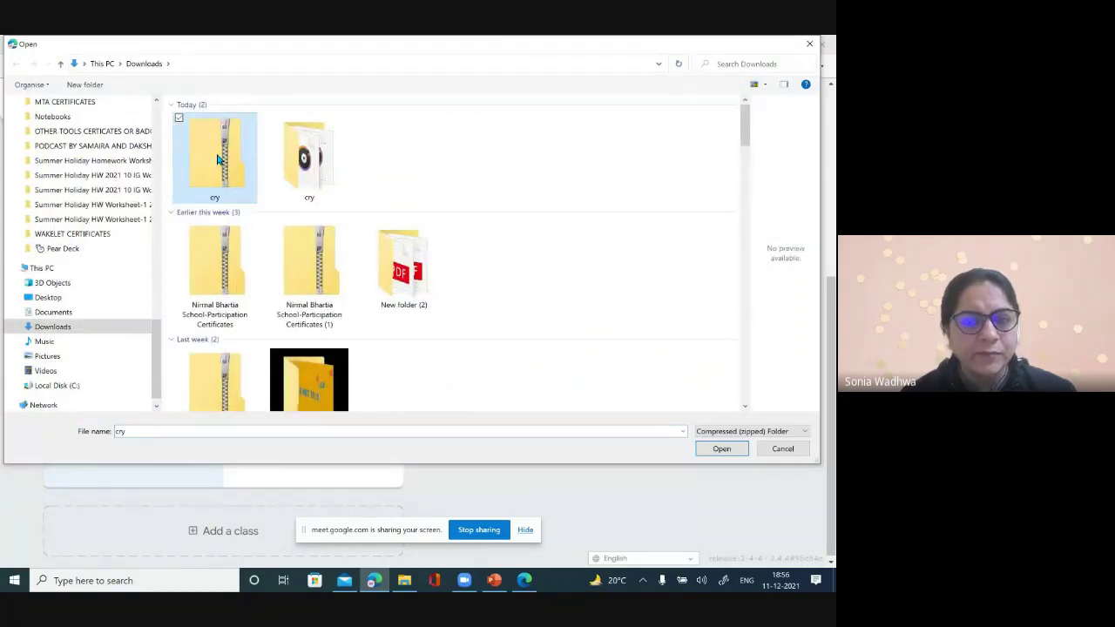
drag(219, 159, 267, 480)
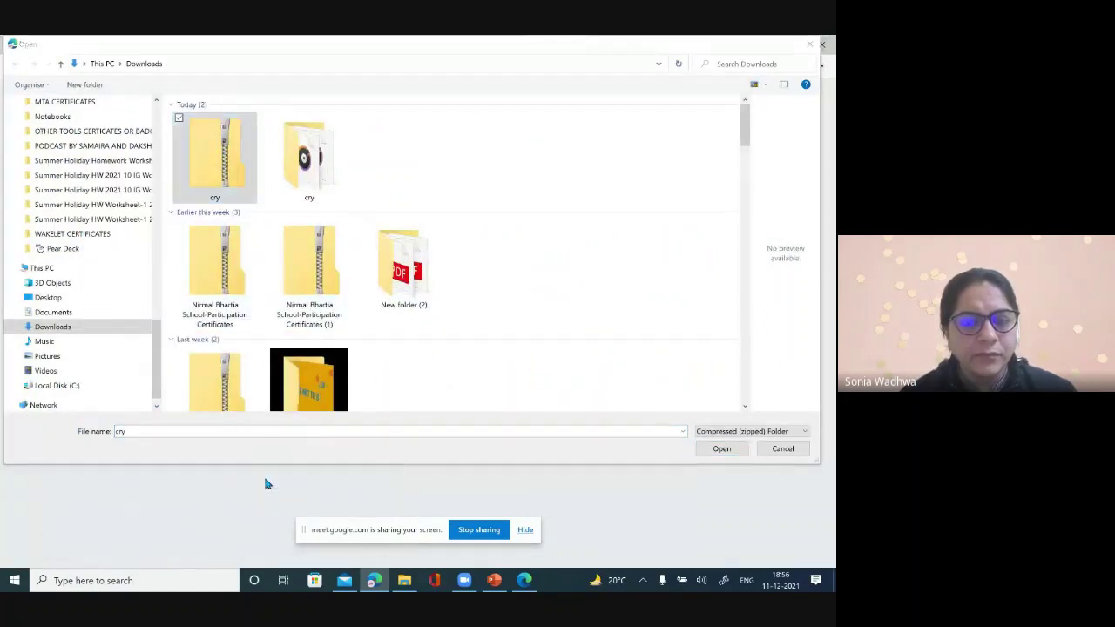
click(783, 450)
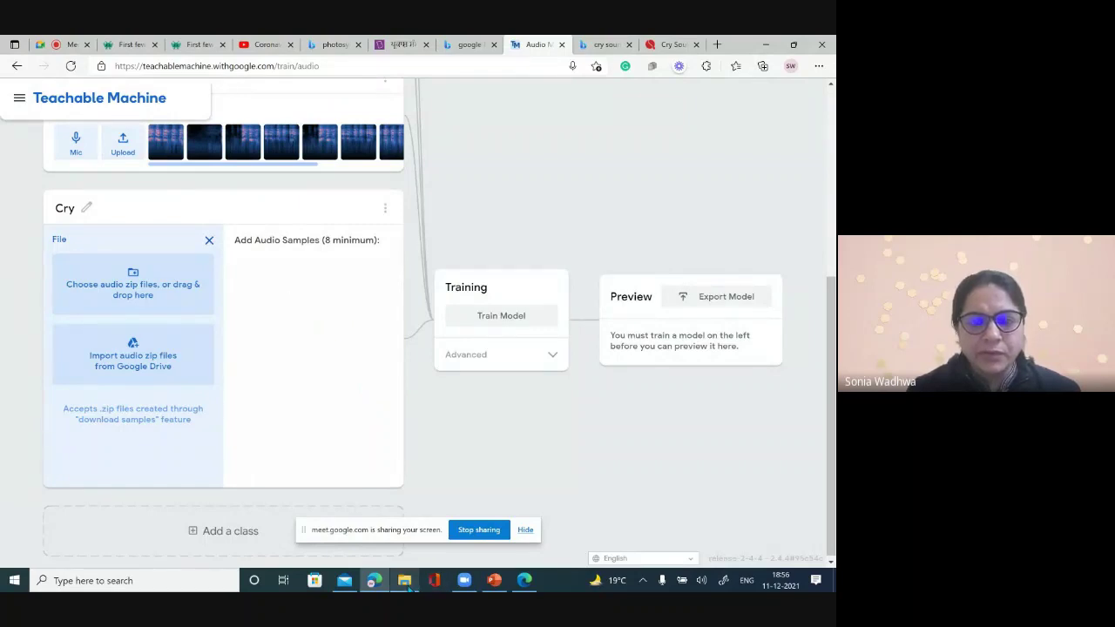
Place the Downloads window beside the Cry class in File Explorer and try to drop the cry zip file onto its upload area
click(405, 583)
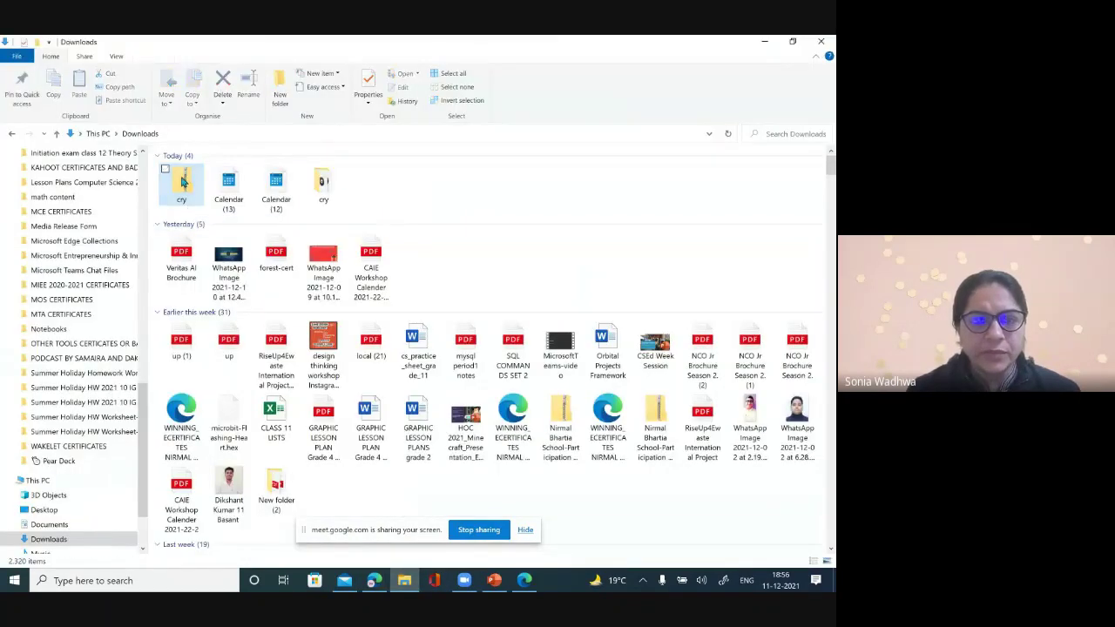
drag(185, 201, 544, 582)
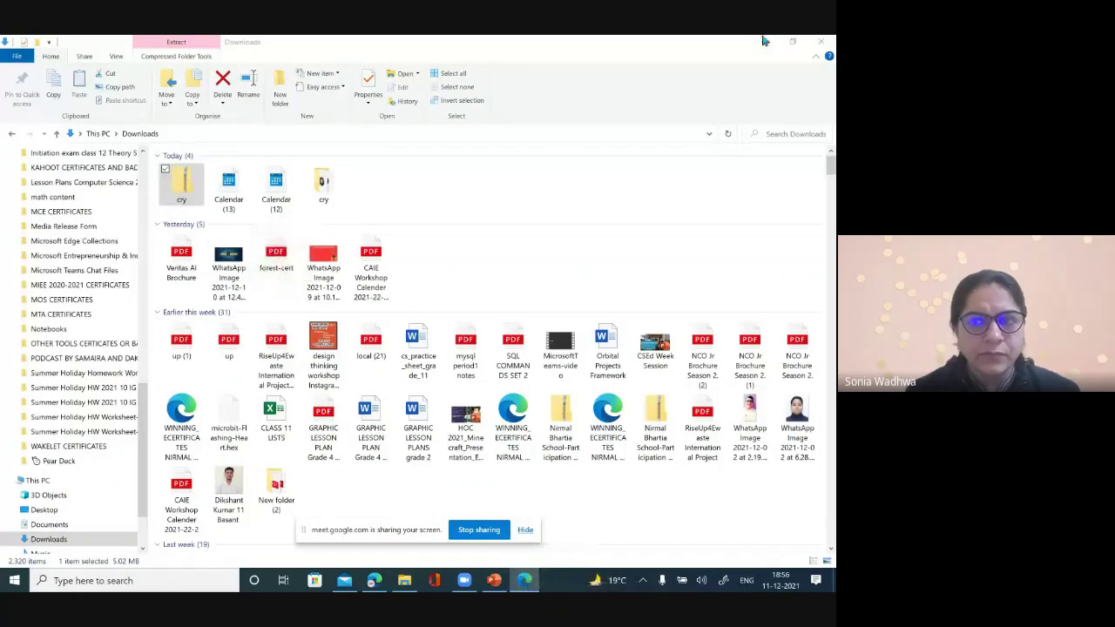
click(792, 41)
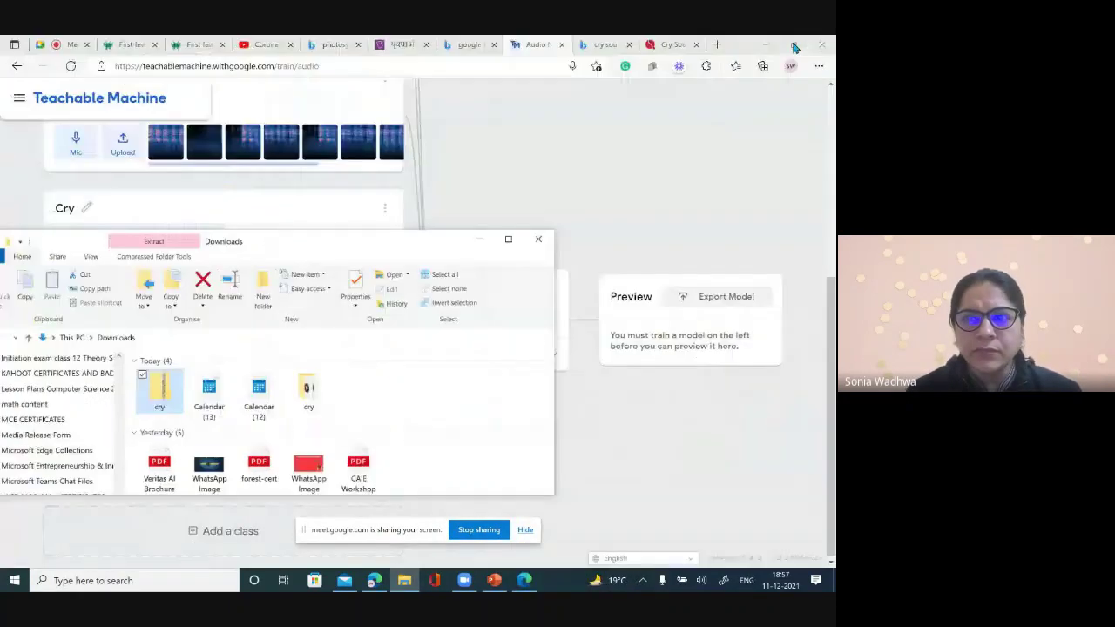
drag(247, 262, 555, 90)
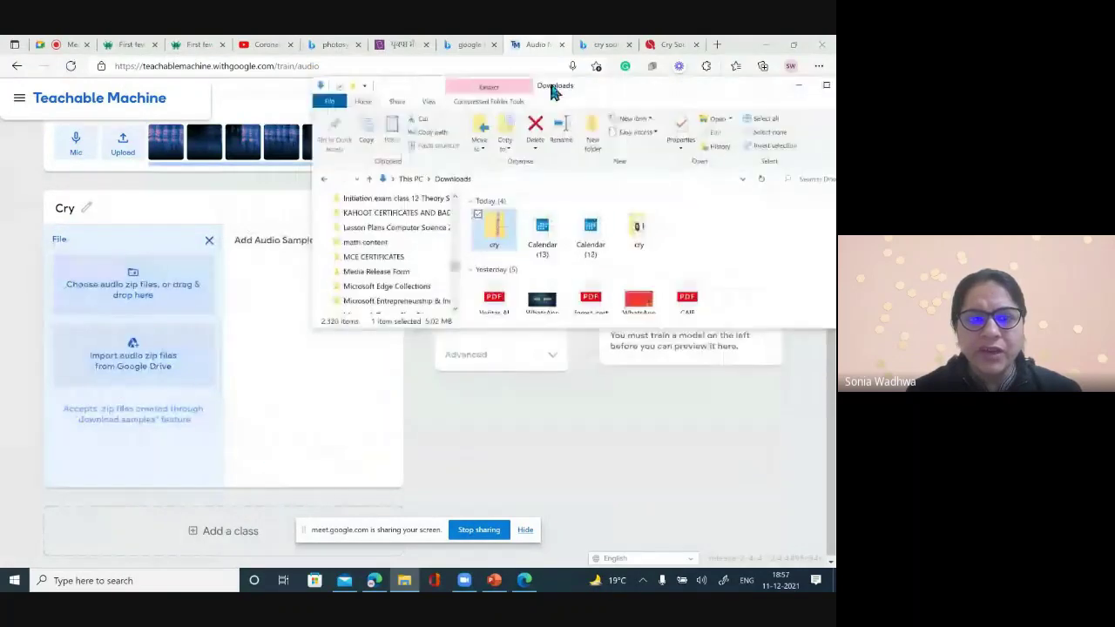
drag(498, 244, 137, 295)
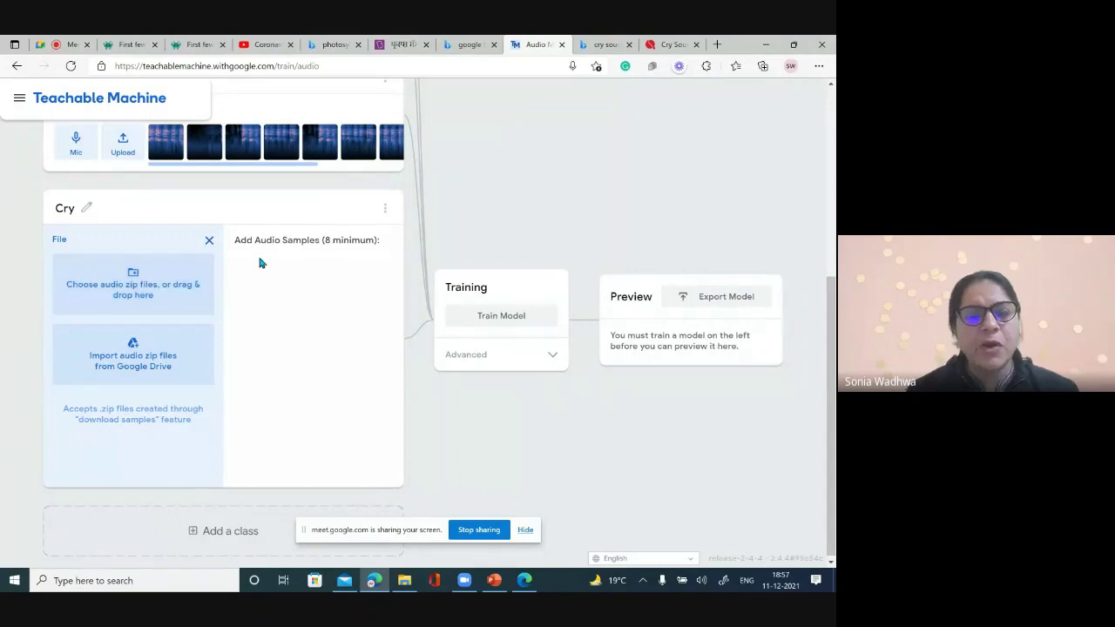
Delete the Cry class from the audio project
scroll(357, 225, up, 2)
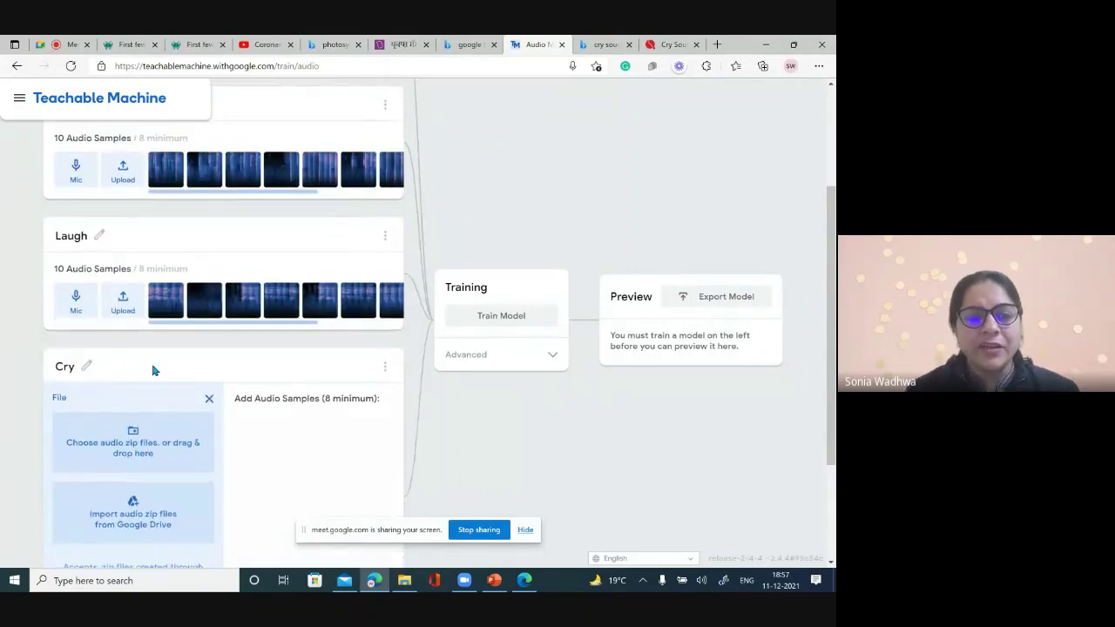
click(385, 368)
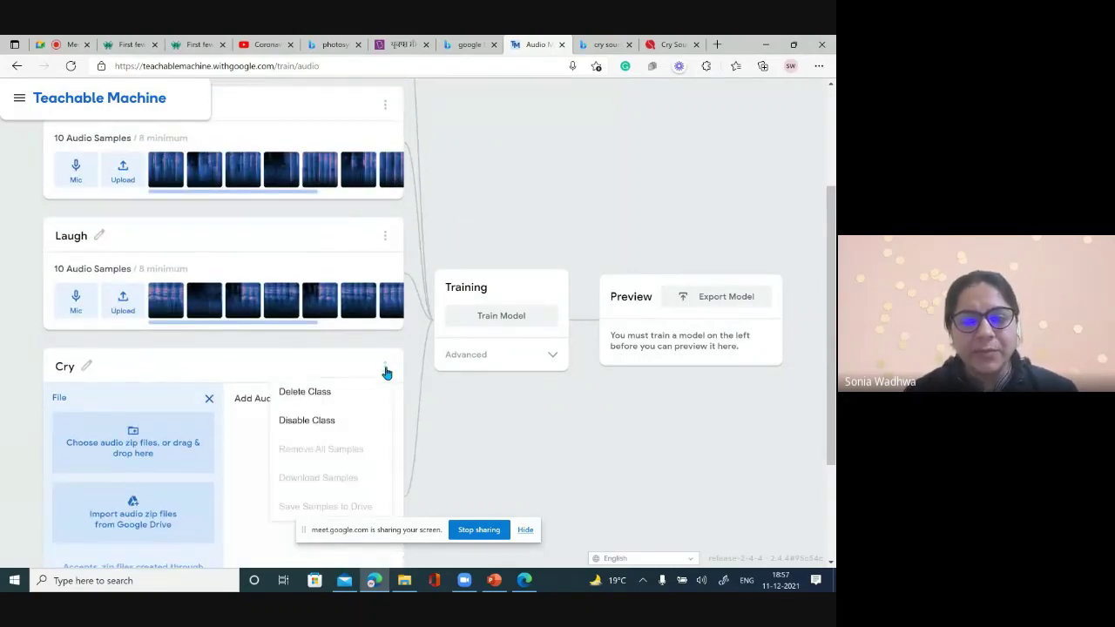
click(322, 394)
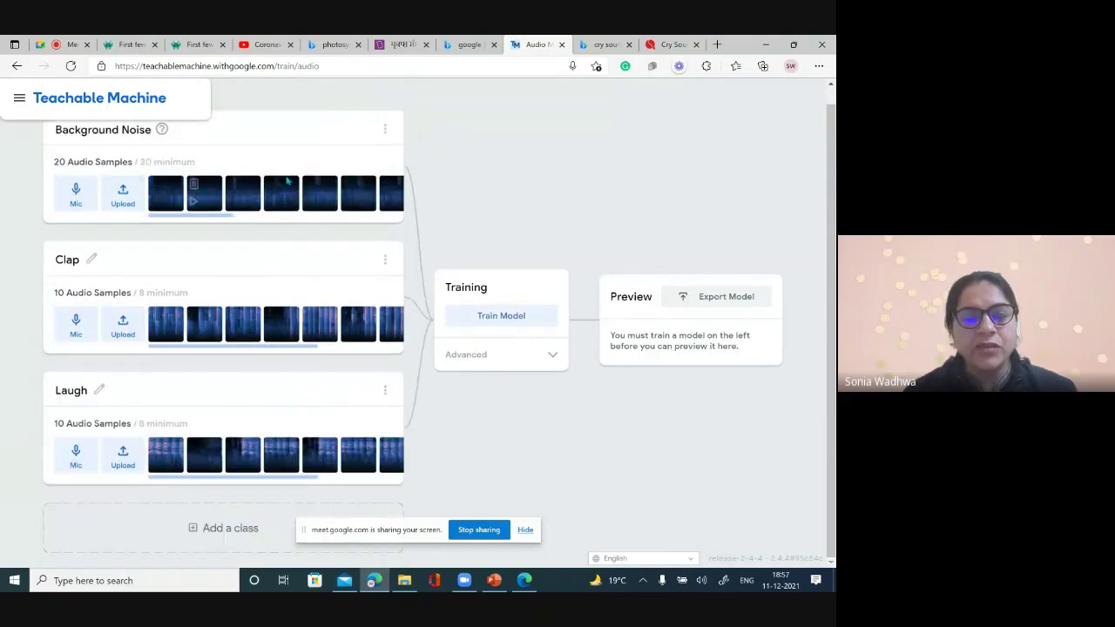
Train the audio model on the Background Noise, Clap and Laugh classes
click(501, 317)
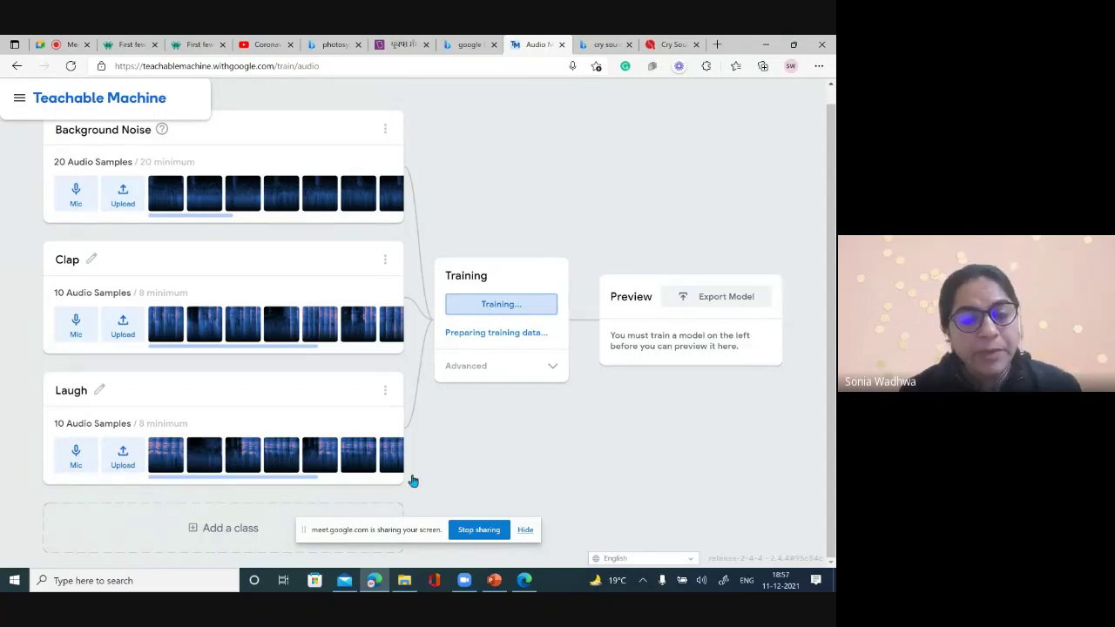
scroll(413, 481, down, 1)
scroll(413, 481, up, 1)
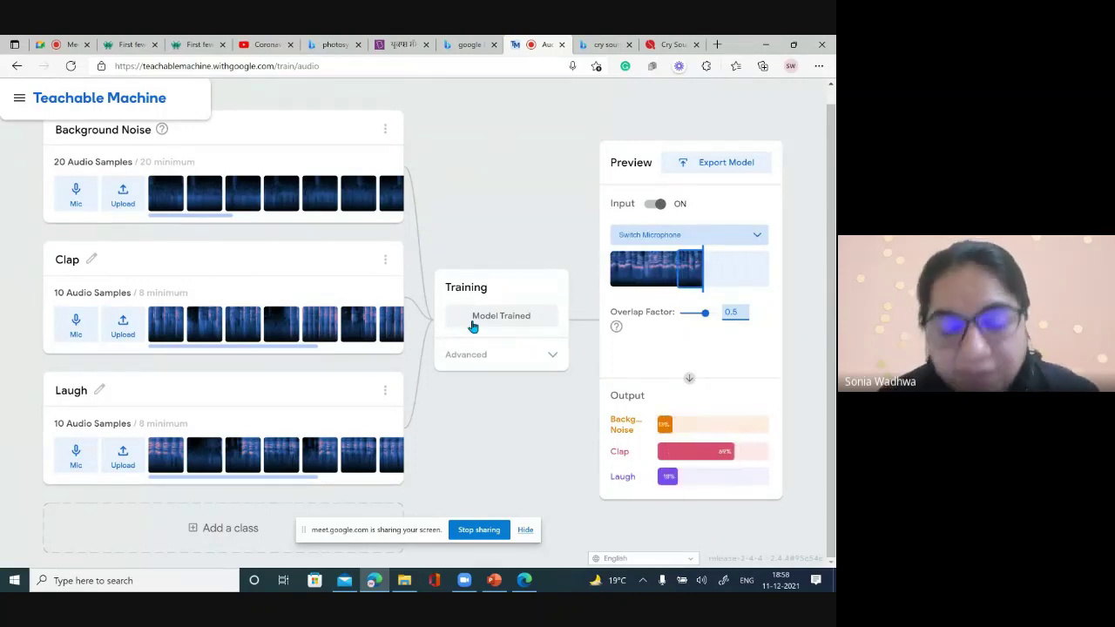
Leave the audio project and get started with a new Teachable Machine project from the google teachable machine search results
click(16, 70)
key(Return)
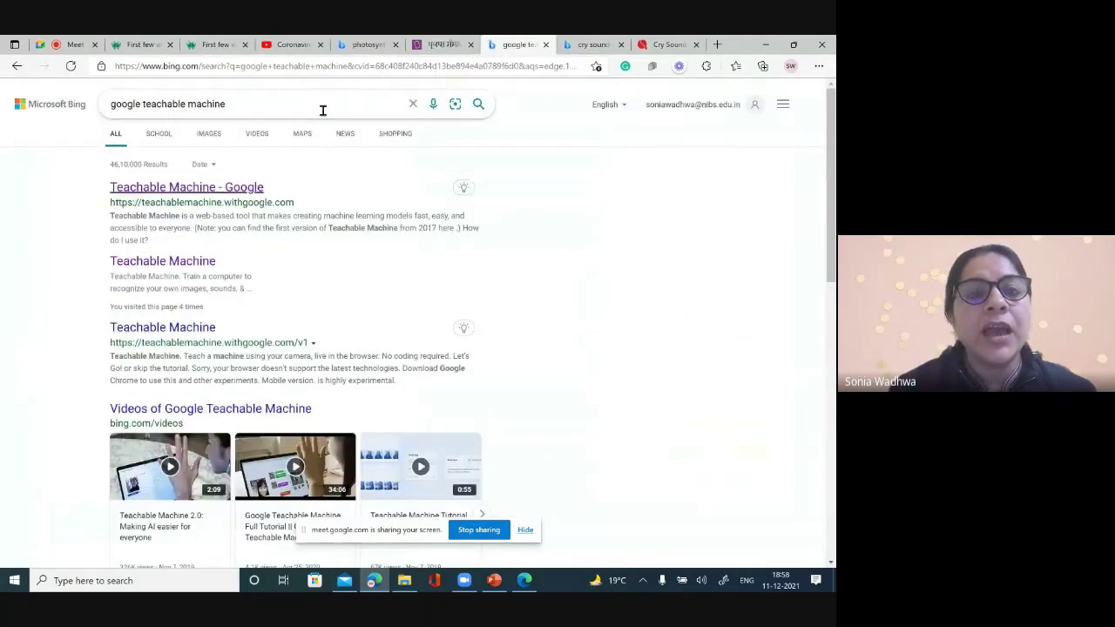
click(177, 188)
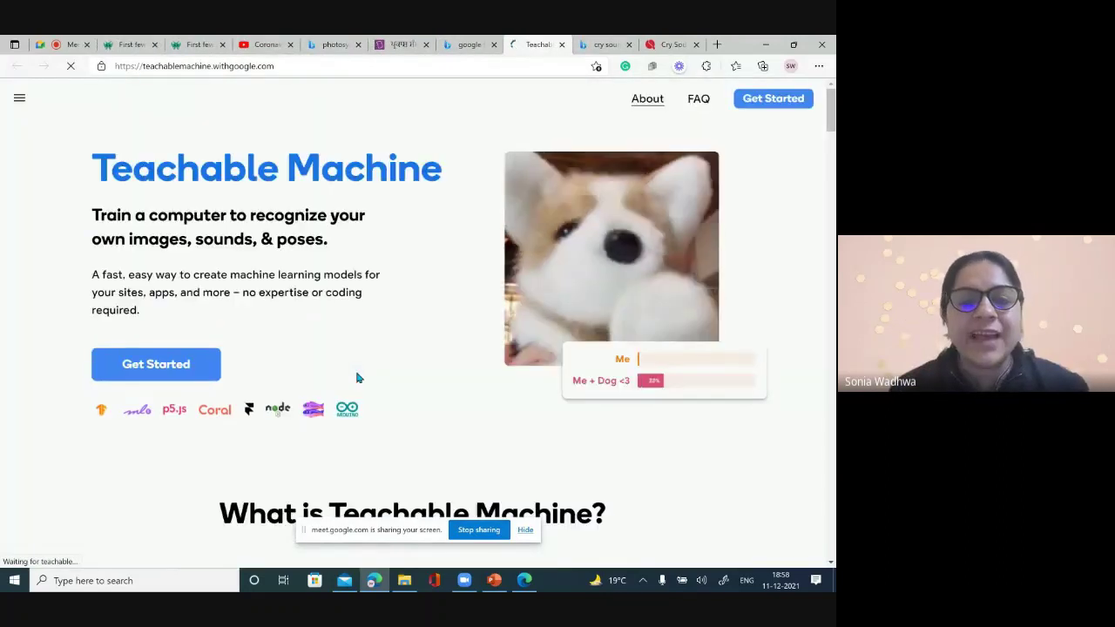
click(188, 366)
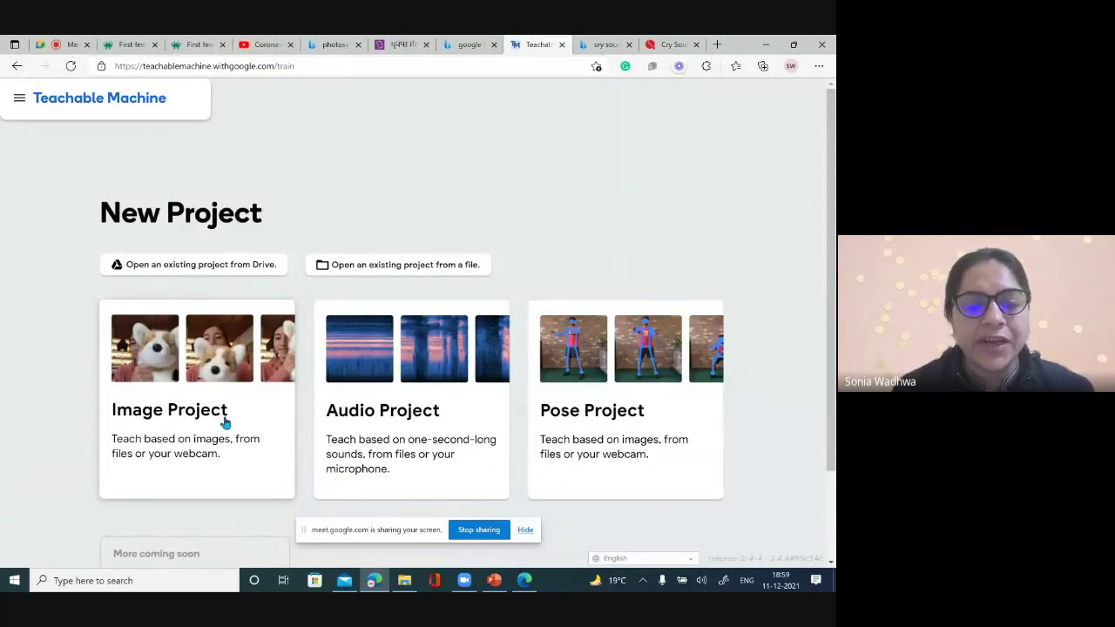
Look over the new project types, and return to the Teachable Machine home page through the search results
scroll(225, 422, down, 1)
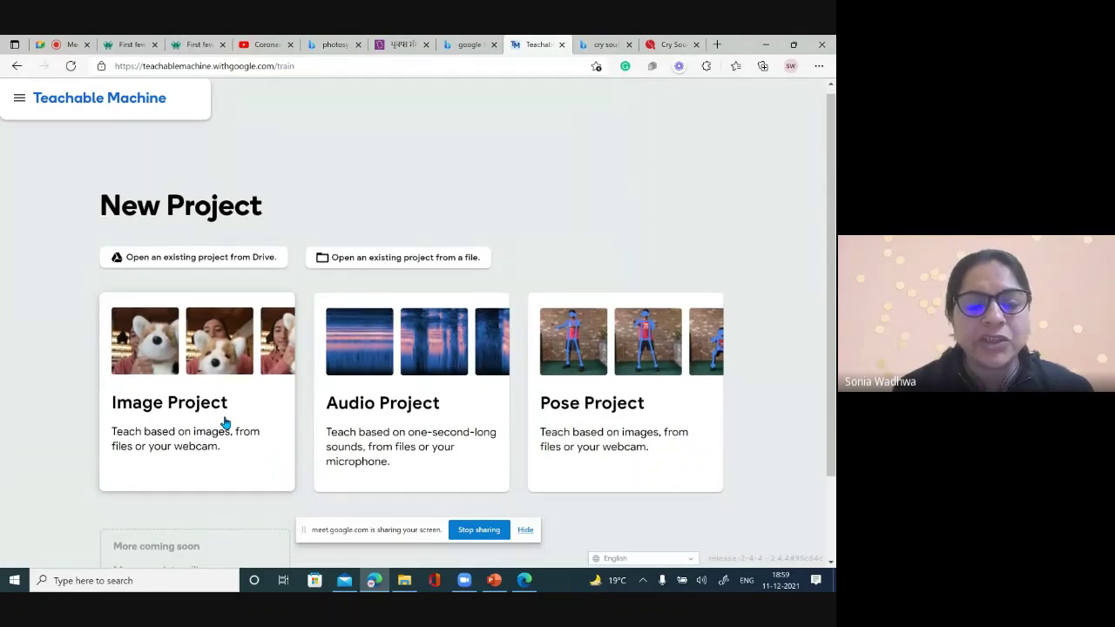
scroll(223, 423, down, 2)
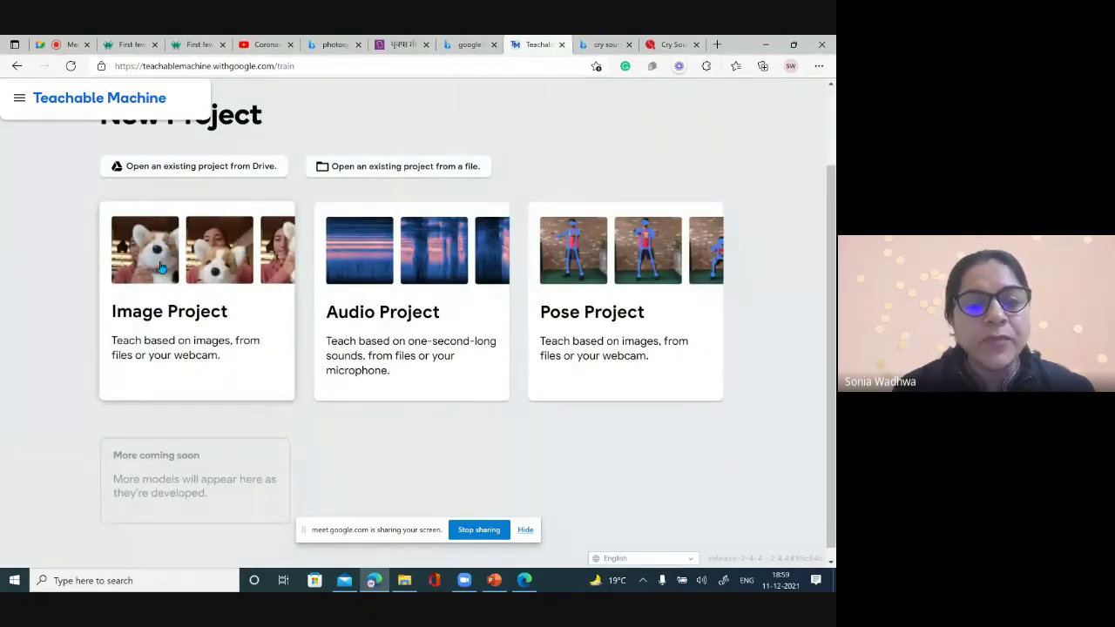
scroll(200, 305, up, 2)
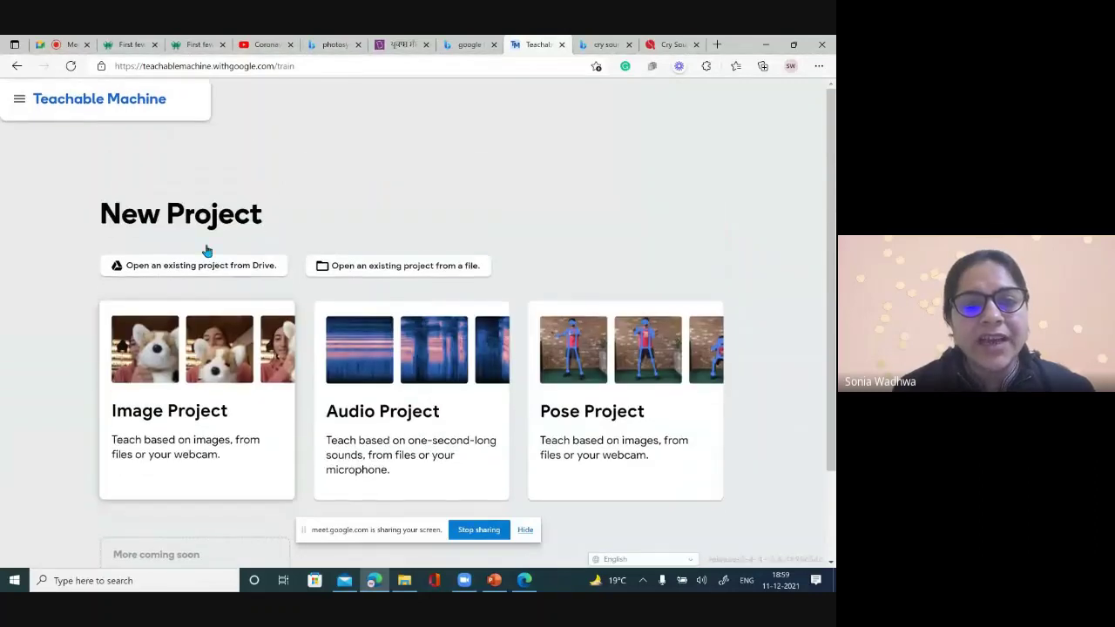
click(15, 67)
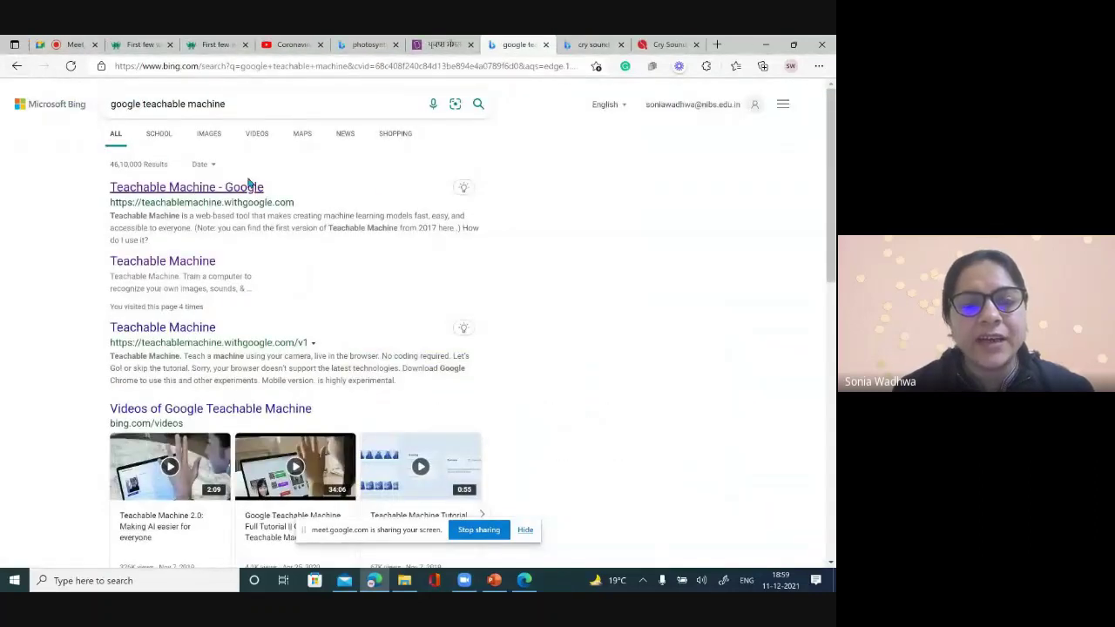
click(202, 192)
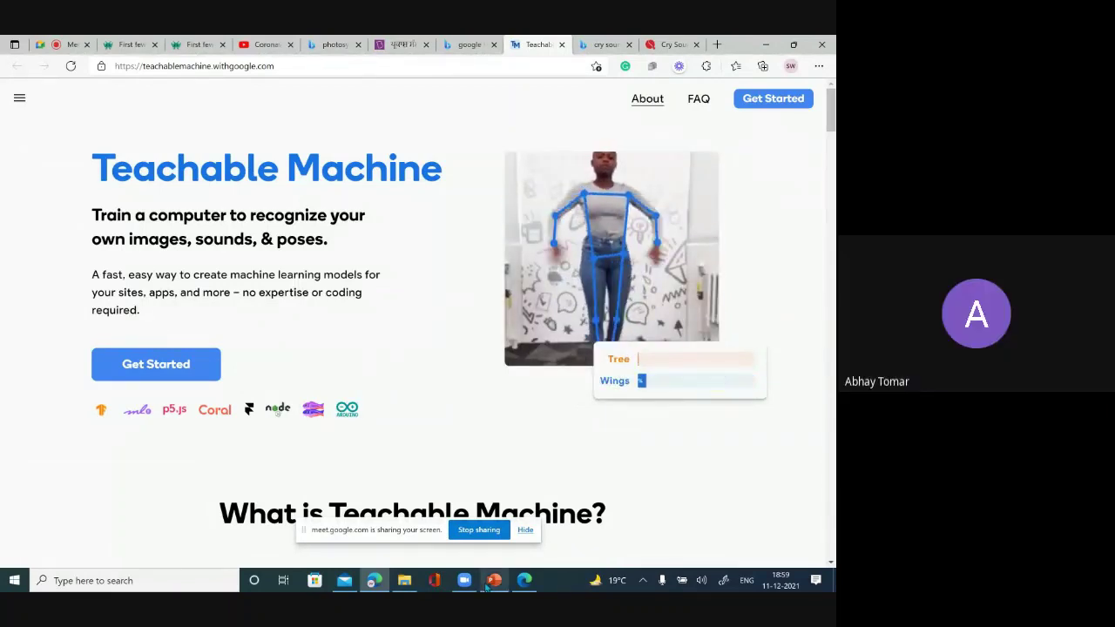
Switch to the PowerPoint presentation and back to the browser, and open a new browser tab
mouse_move(494, 580)
click(495, 546)
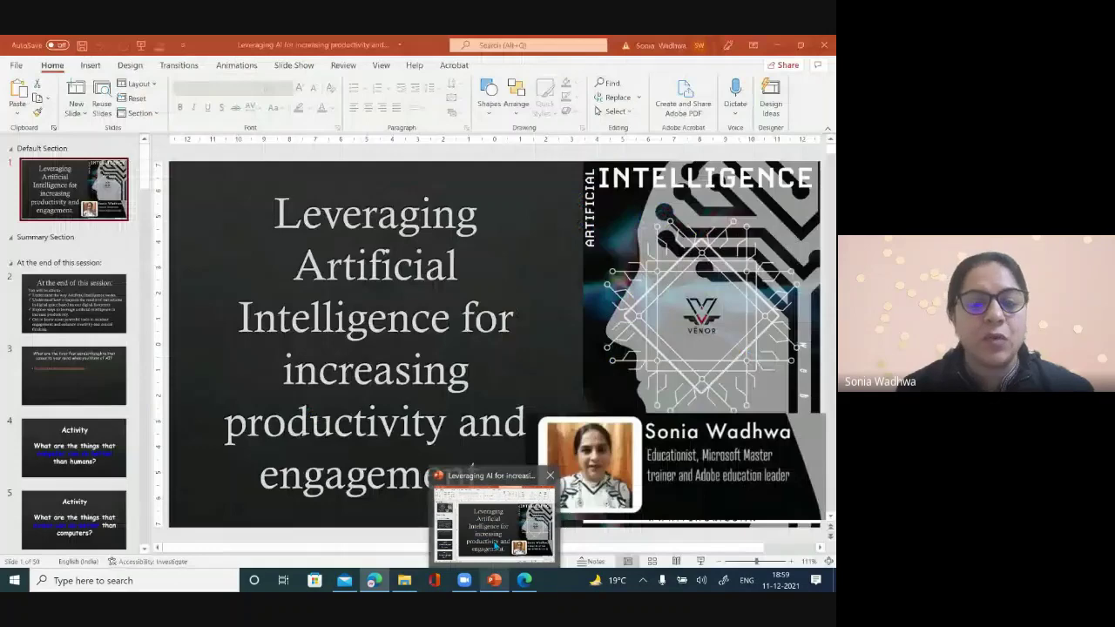
key(alt+Tab)
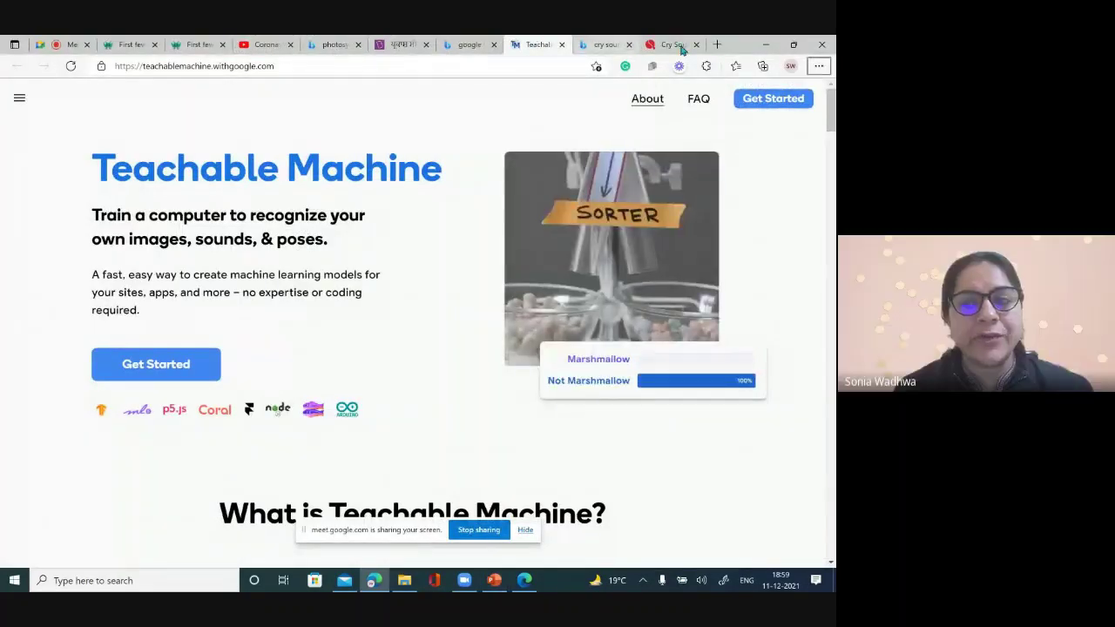
click(718, 48)
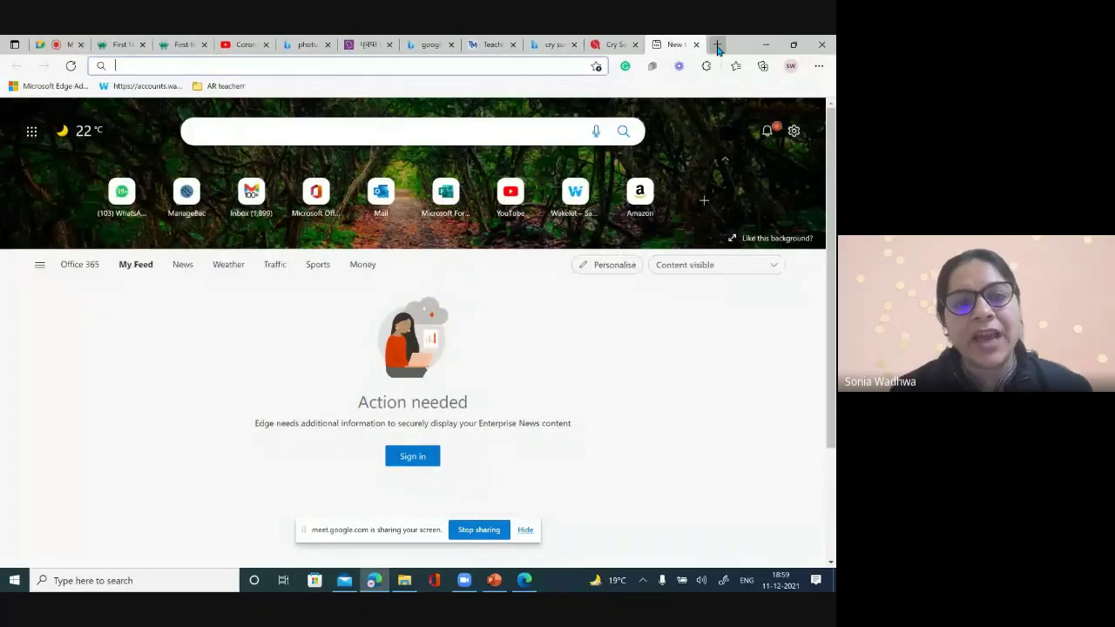